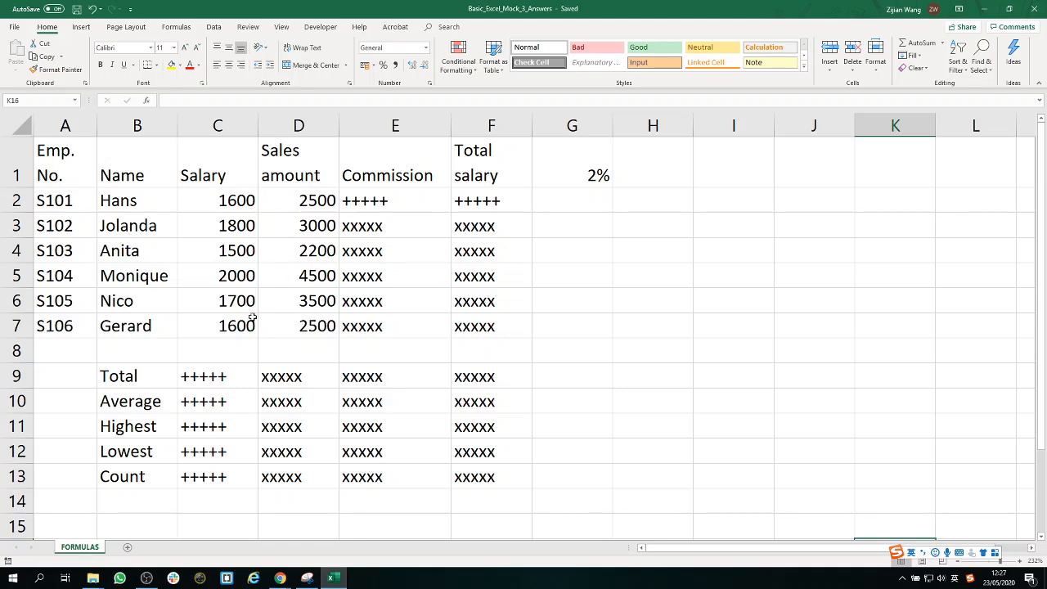
# Examine the employee names, salaries, sales amounts, commission and total salary cells, and the commission rate in G1.
pyautogui.moveTo(146, 327); pyautogui.dragTo(155, 201)
pyautogui.moveTo(238, 198); pyautogui.dragTo(235, 327)
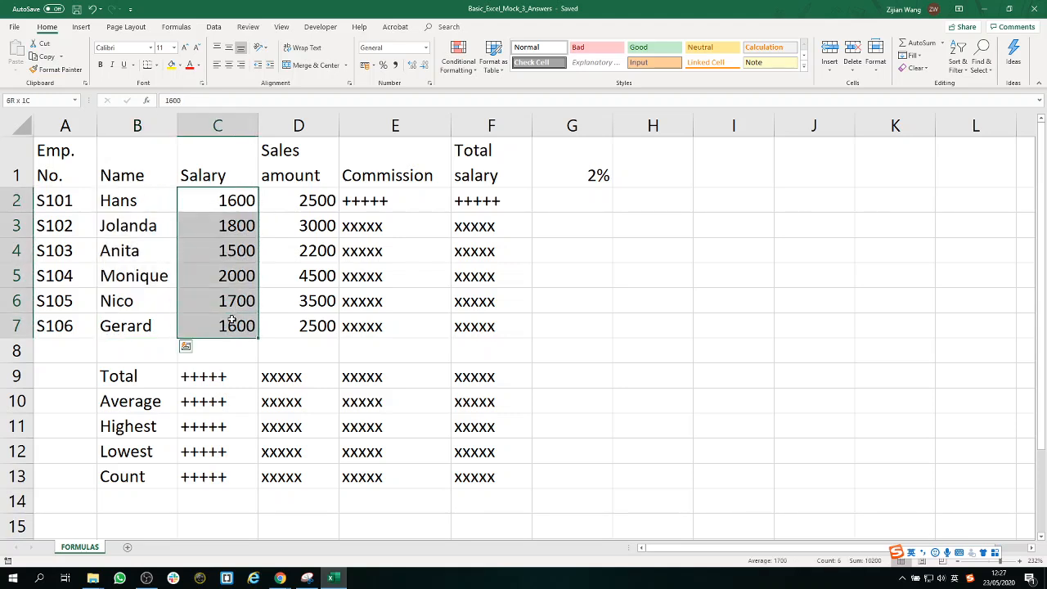
pyautogui.moveTo(312, 205); pyautogui.dragTo(287, 322)
pyautogui.moveTo(404, 206); pyautogui.dragTo(381, 326)
pyautogui.click(598, 161)
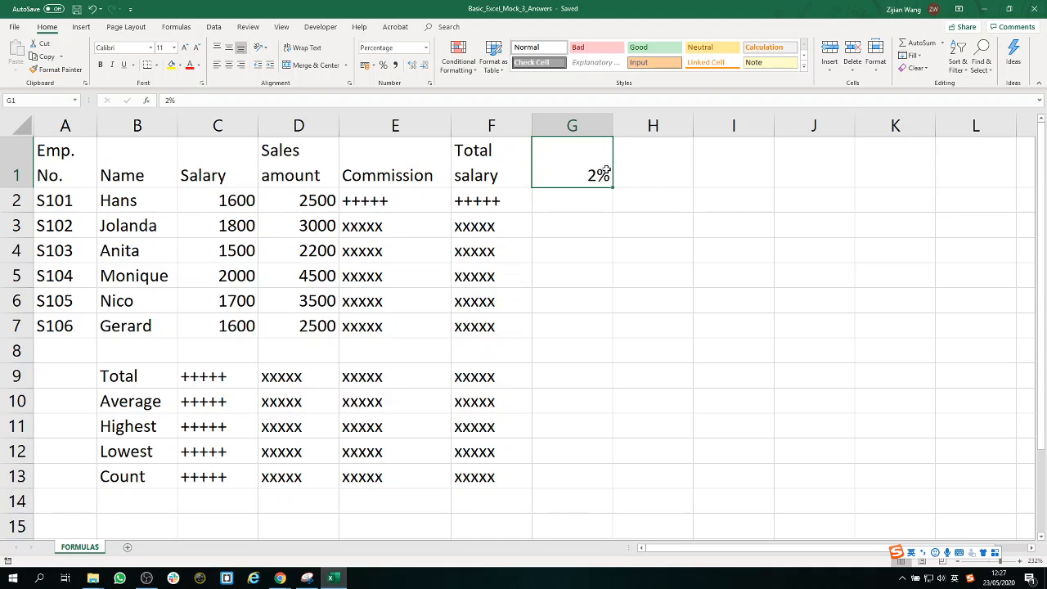
pyautogui.click(492, 200)
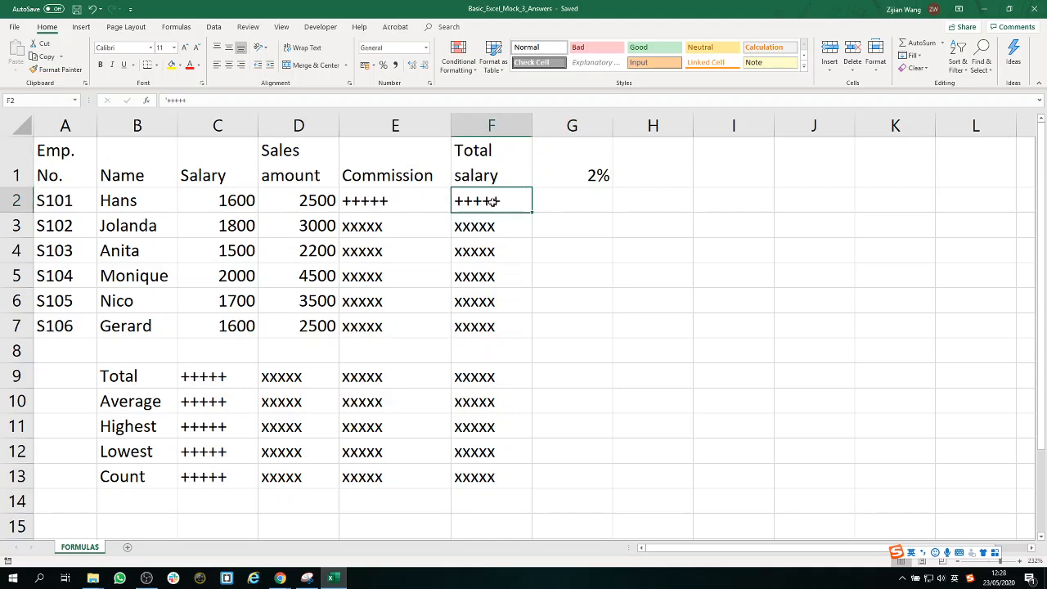
pyautogui.click(233, 199)
pyautogui.click(426, 200)
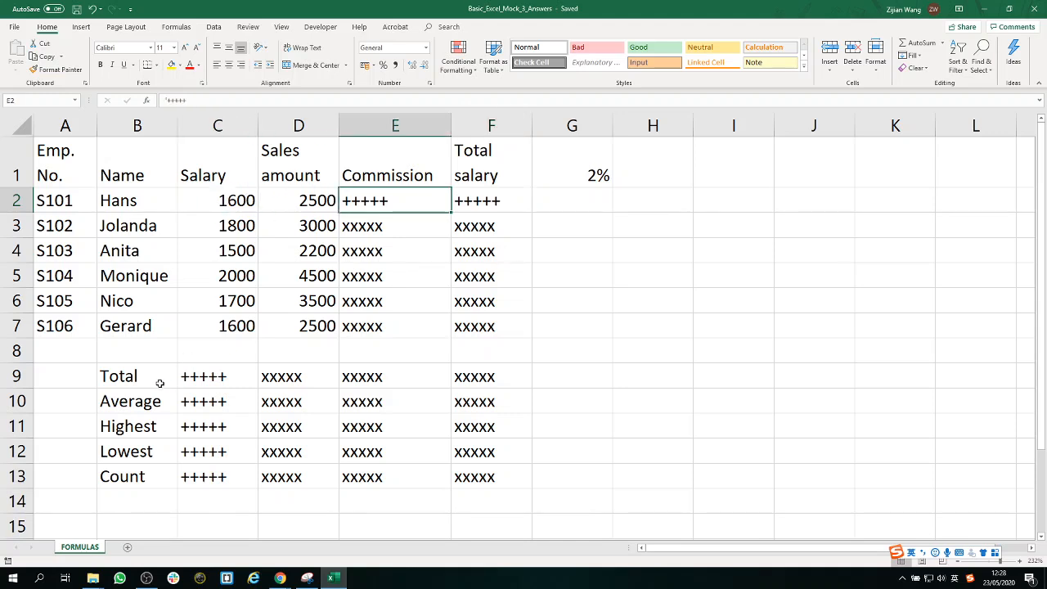
# Examine the summary labels in B9:B13 and the placeholder cells in the Commission column and the Total row.
pyautogui.moveTo(153, 376); pyautogui.dragTo(137, 475)
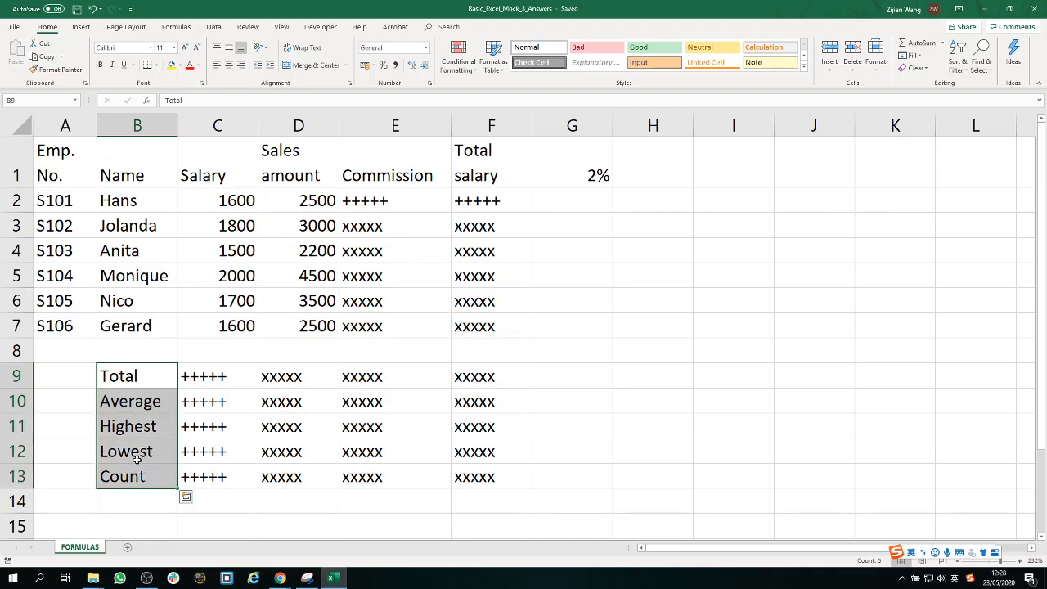
pyautogui.click(158, 376)
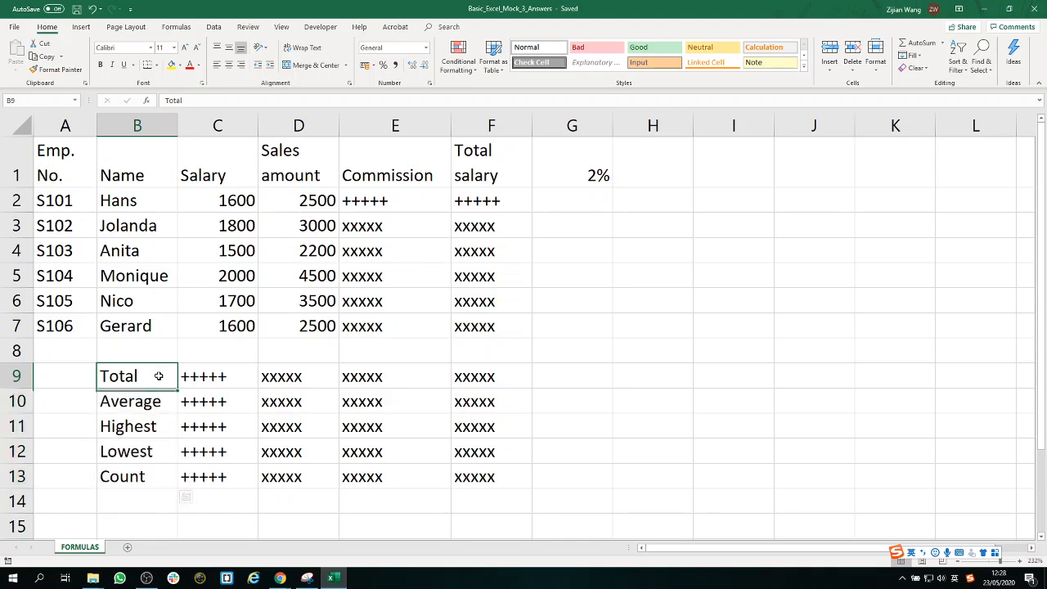
pyautogui.click(157, 405)
pyautogui.click(153, 426)
pyautogui.click(153, 451)
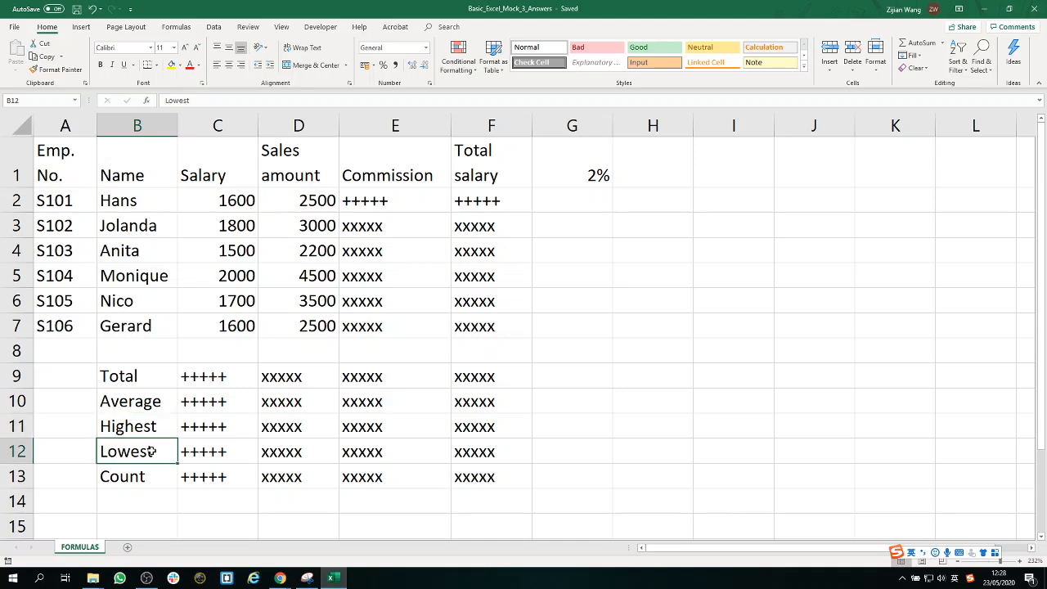
pyautogui.click(151, 476)
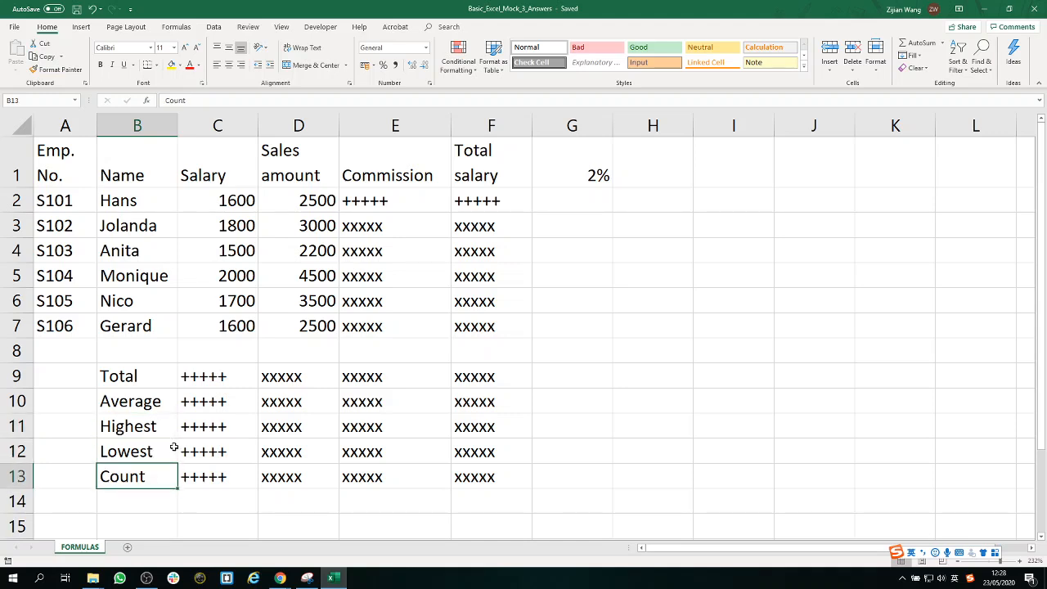
pyautogui.click(396, 201)
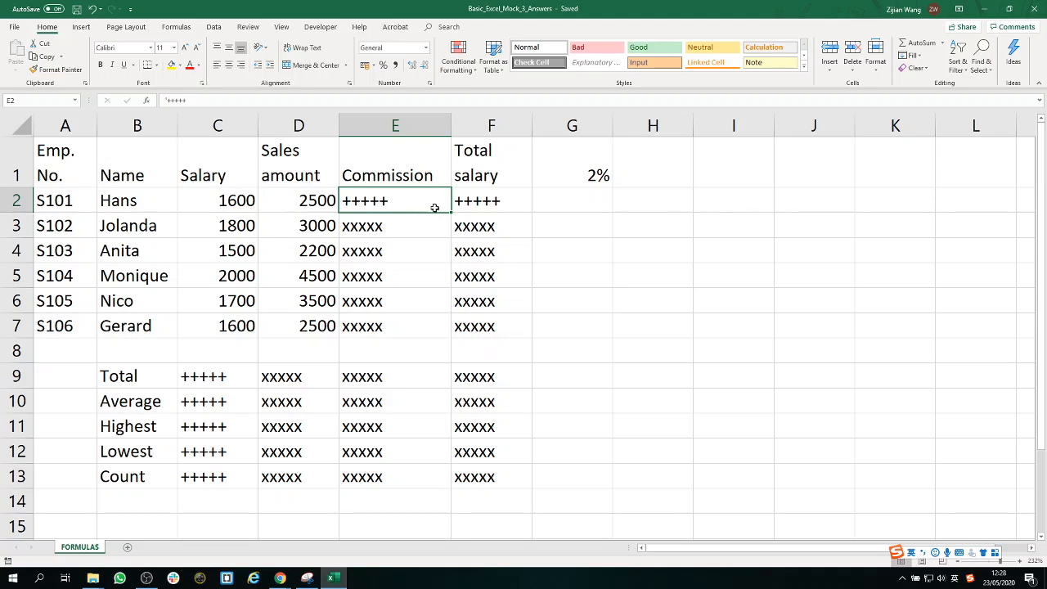
pyautogui.moveTo(400, 226); pyautogui.dragTo(384, 313)
pyautogui.moveTo(307, 378); pyautogui.dragTo(481, 377)
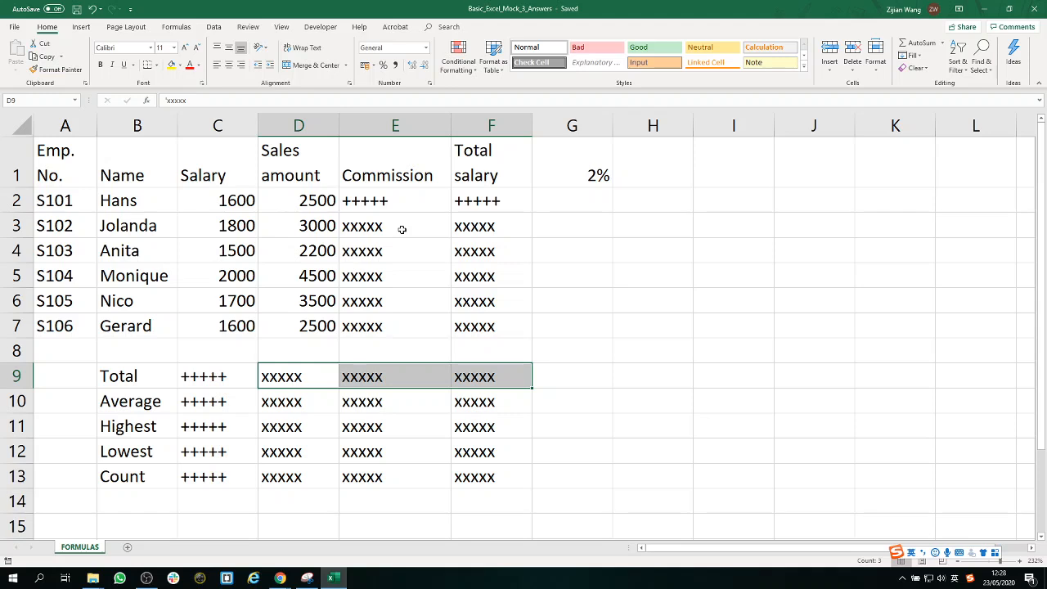
# Calculate the commission in E2 with =D2*G$1 and fill the formula down through E7.
pyautogui.click(404, 205)
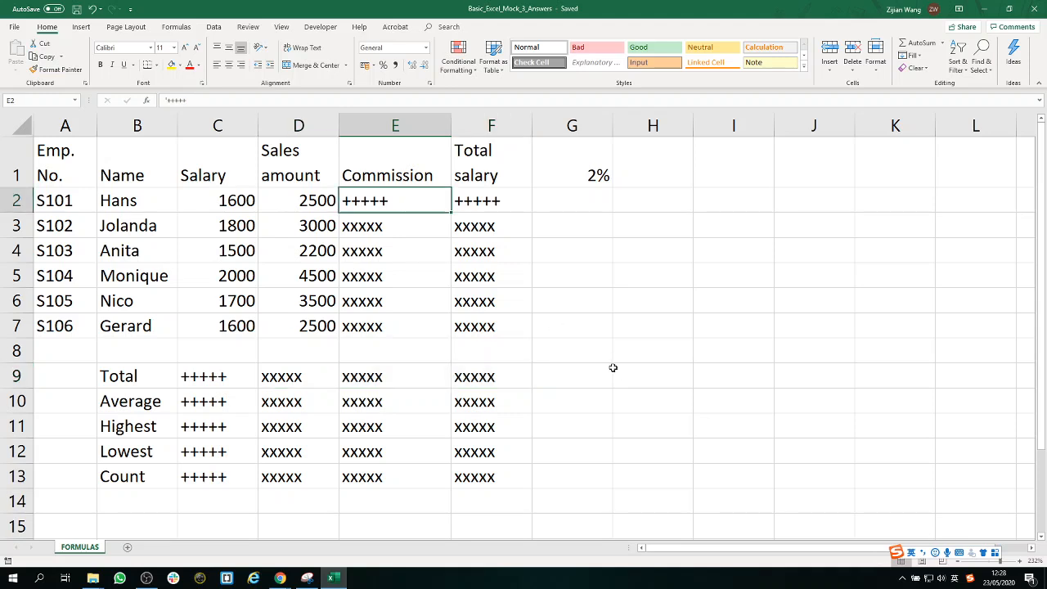
pyautogui.write('=')
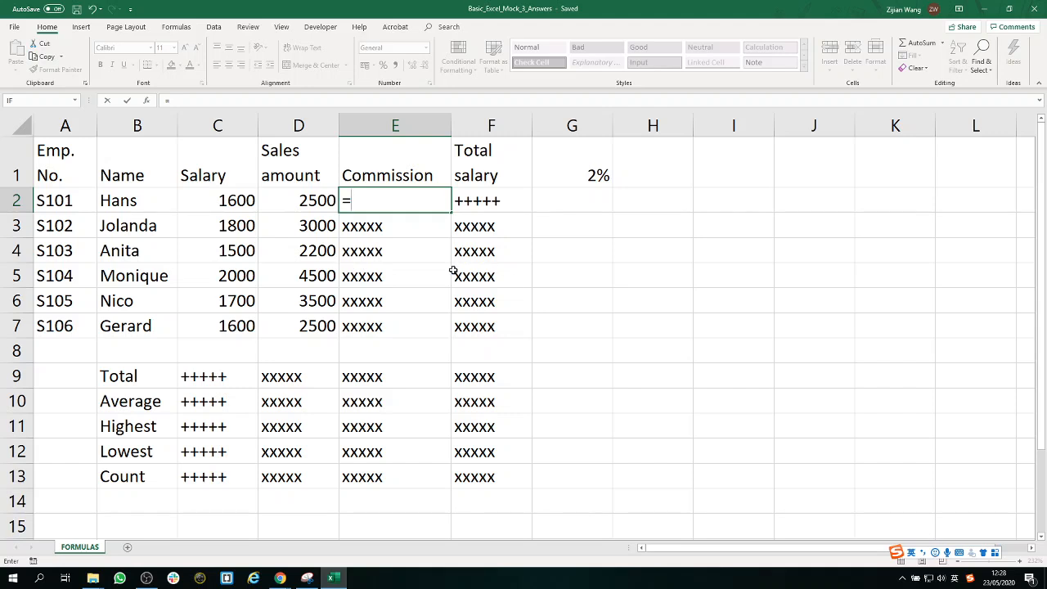
pyautogui.click(318, 197)
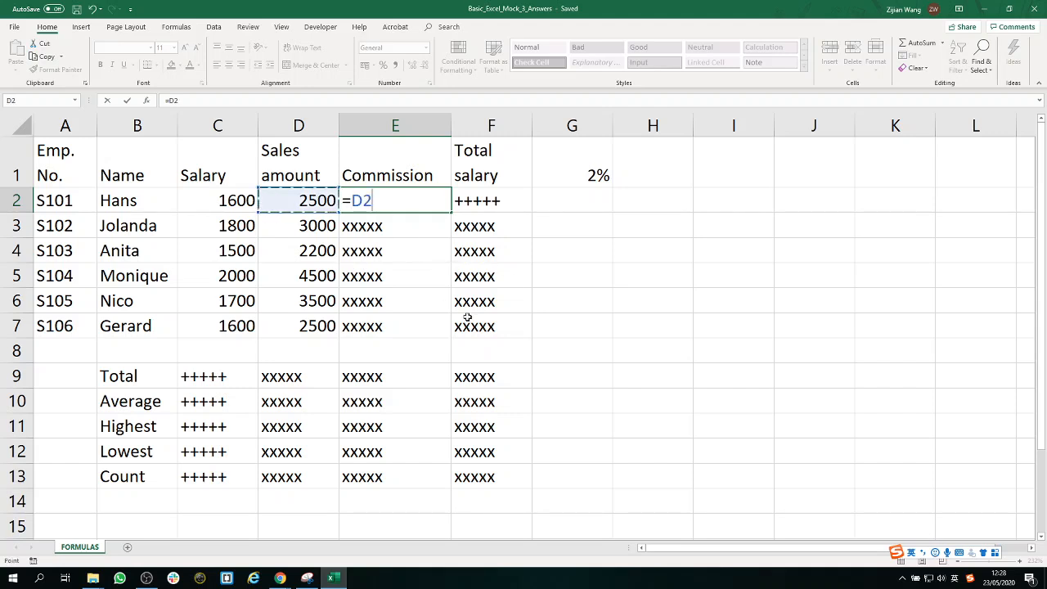
pyautogui.write('*')
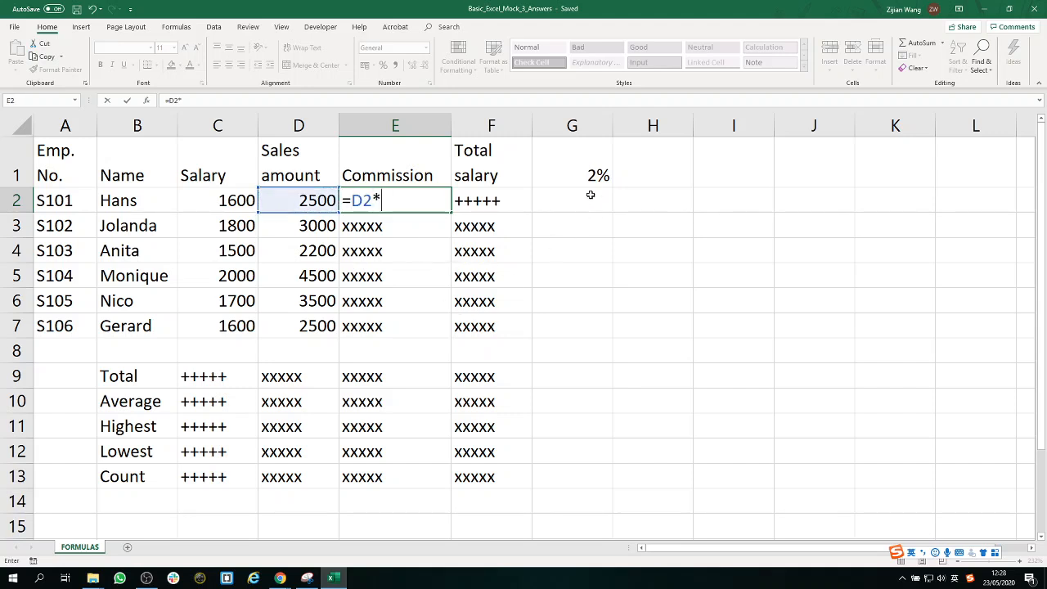
pyautogui.click(587, 165)
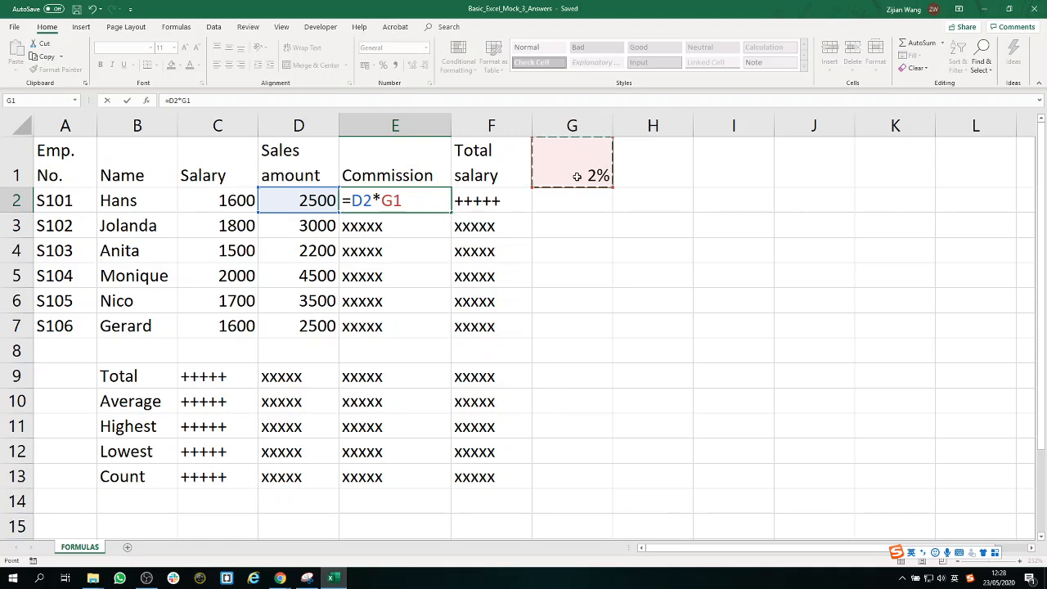
pyautogui.press('F4')
pyautogui.press('F4')
pyautogui.press('Return')
pyautogui.click(434, 197)
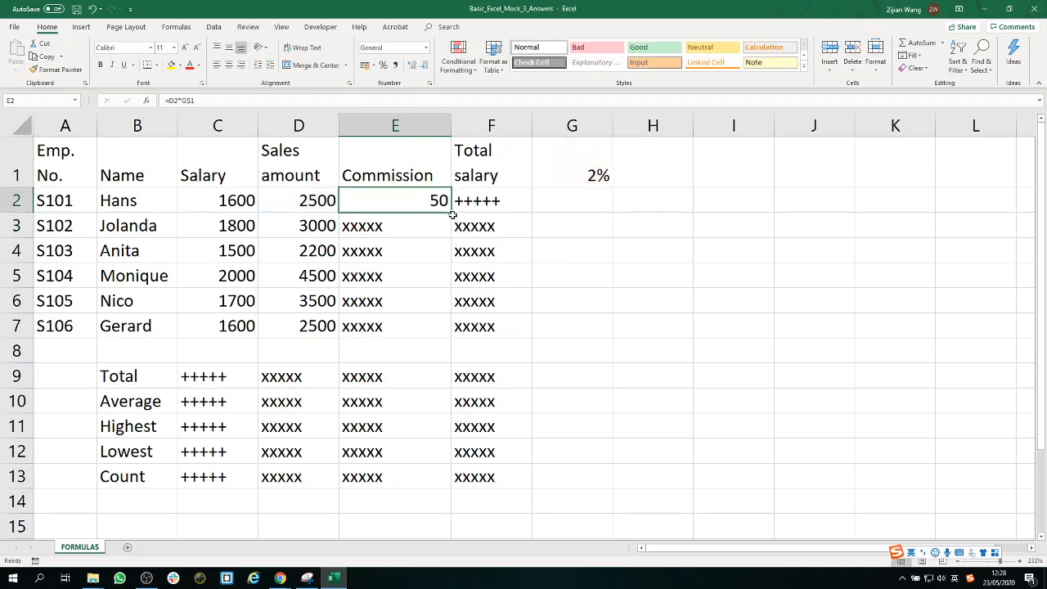
pyautogui.moveTo(452, 213); pyautogui.dragTo(453, 337)
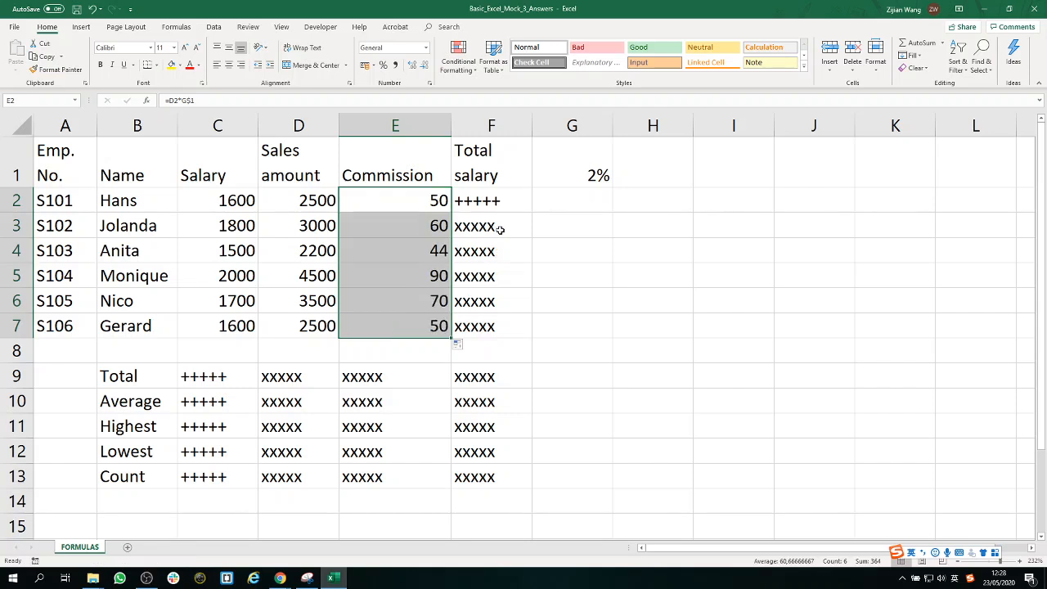
# Calculate the total salary in F2 with =C2+E2 and fill the formula down through F7.
pyautogui.click(491, 199)
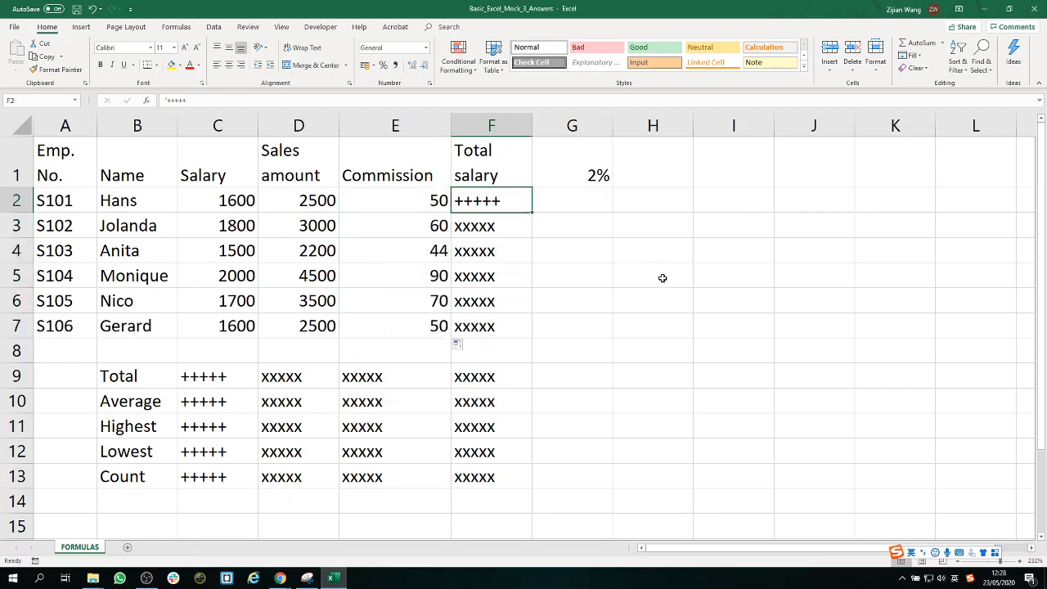
pyautogui.write('=')
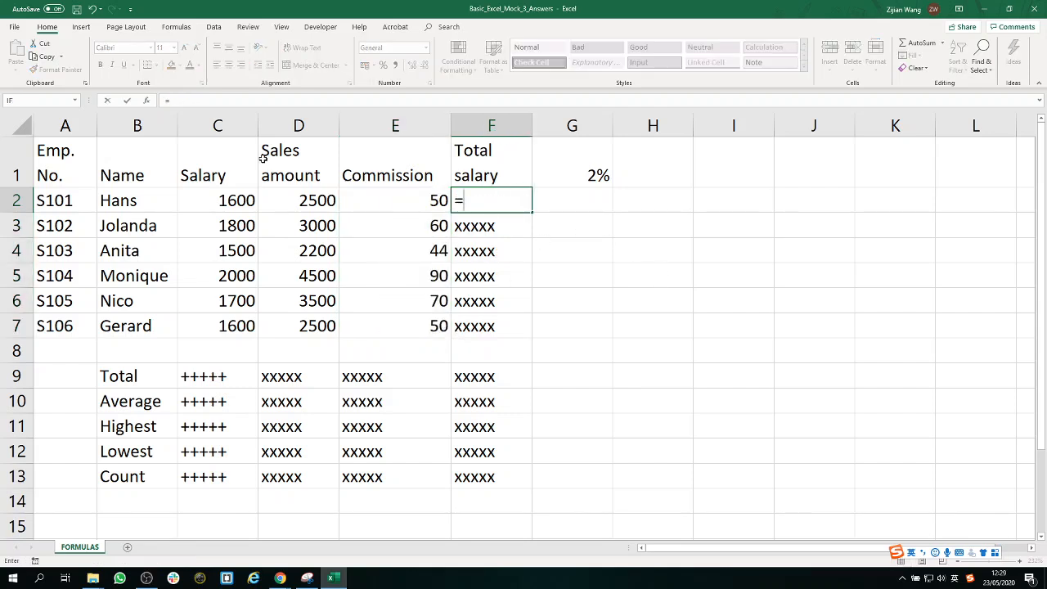
pyautogui.click(223, 206)
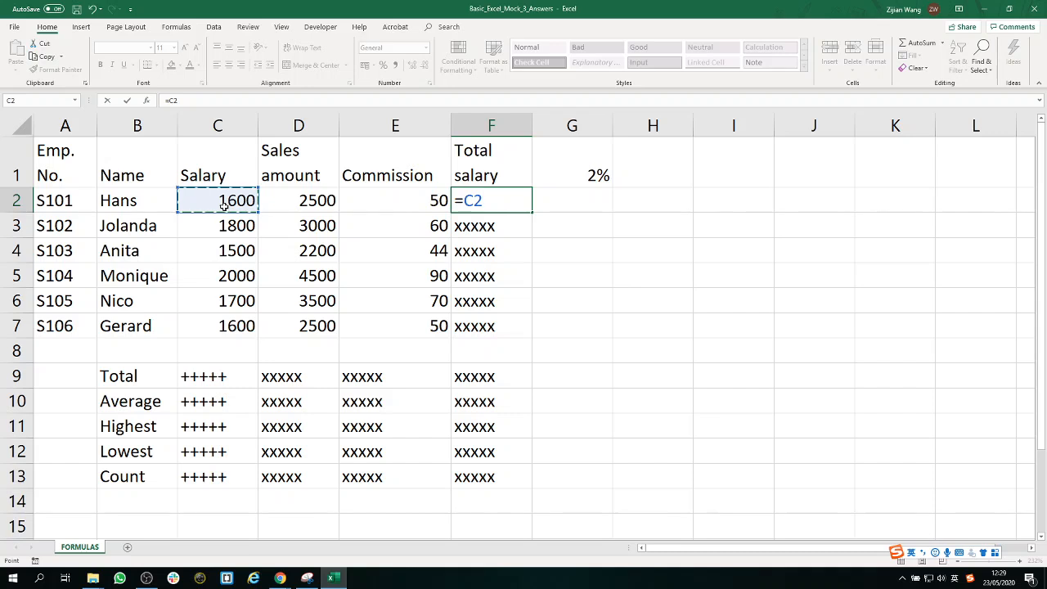
pyautogui.write('+')
pyautogui.click(386, 198)
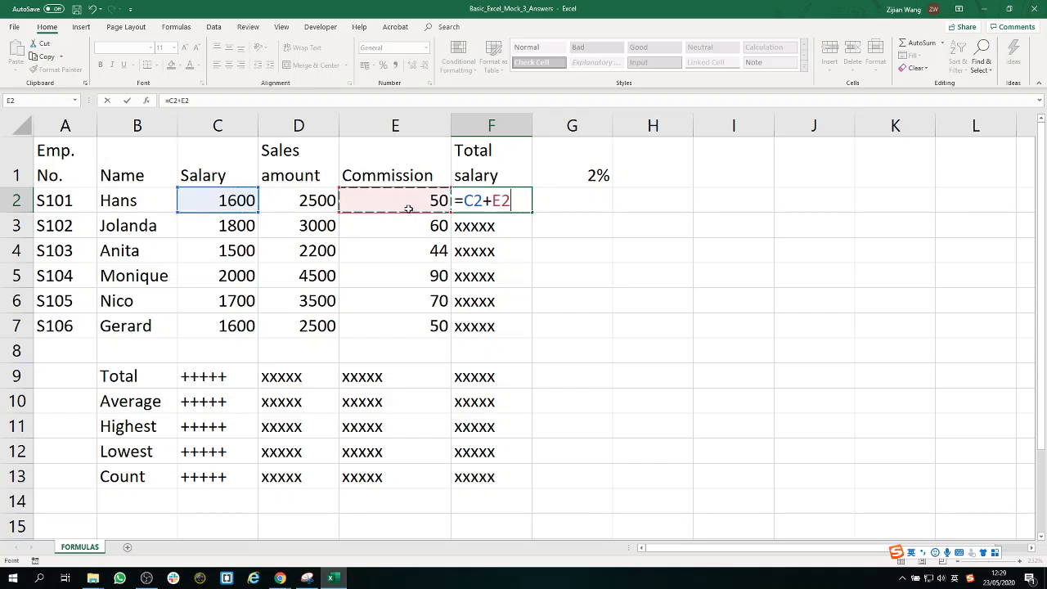
pyautogui.press('Return')
pyautogui.click(476, 204)
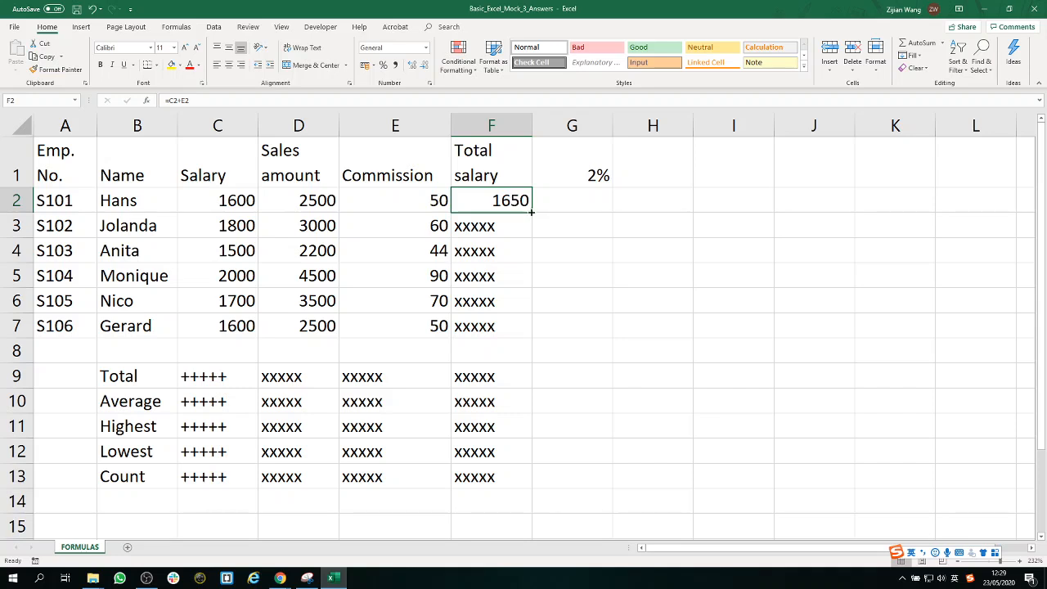
pyautogui.moveTo(530, 211); pyautogui.dragTo(530, 337)
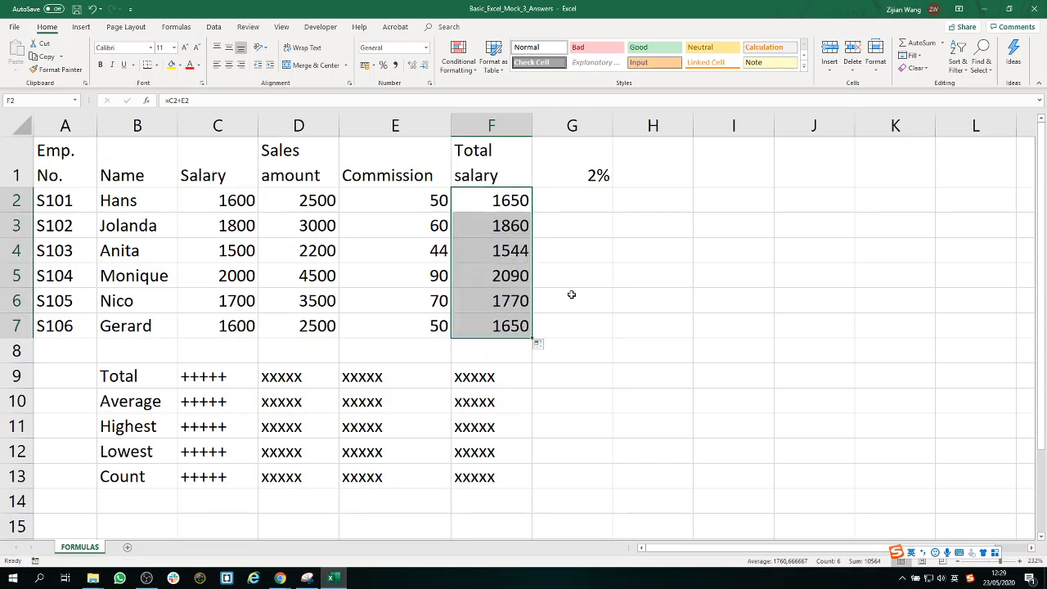
pyautogui.click(593, 280)
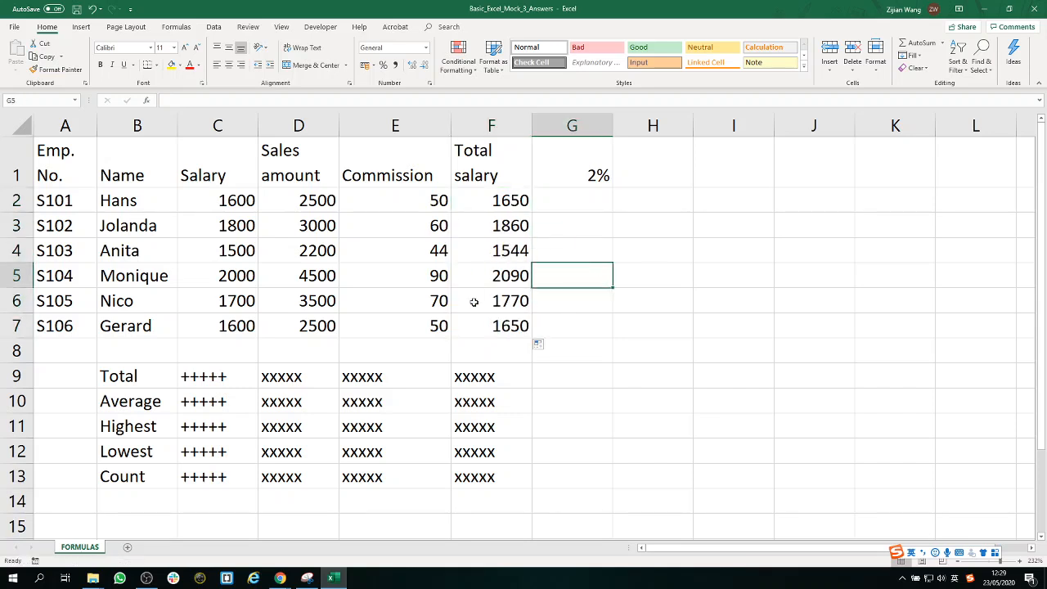
# Total the salaries in C9 with =SUM(C2:C7) and fill the formula across through F9.
pyautogui.click(232, 376)
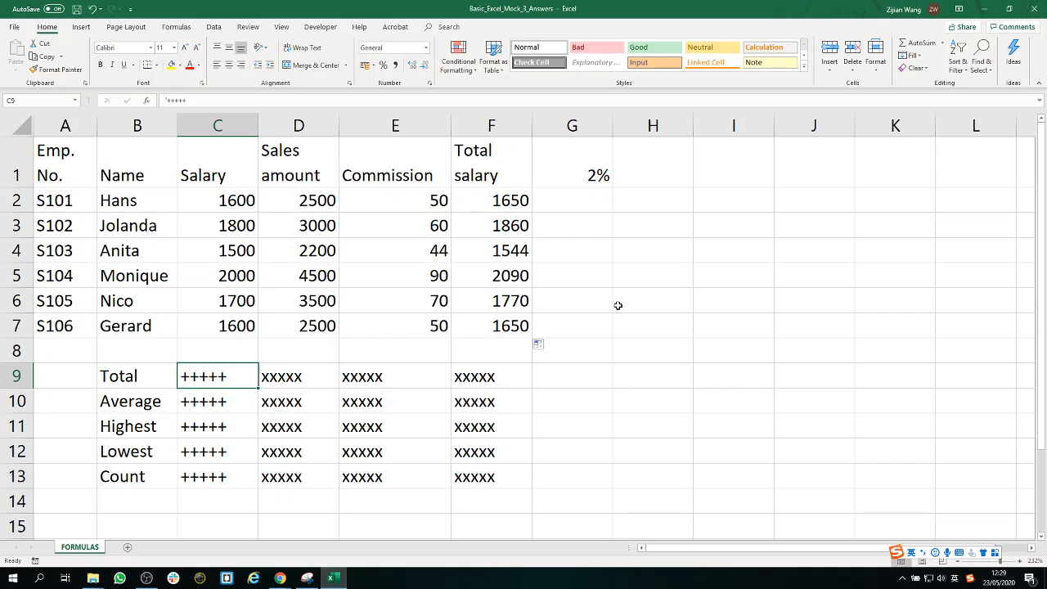
pyautogui.write('sum')
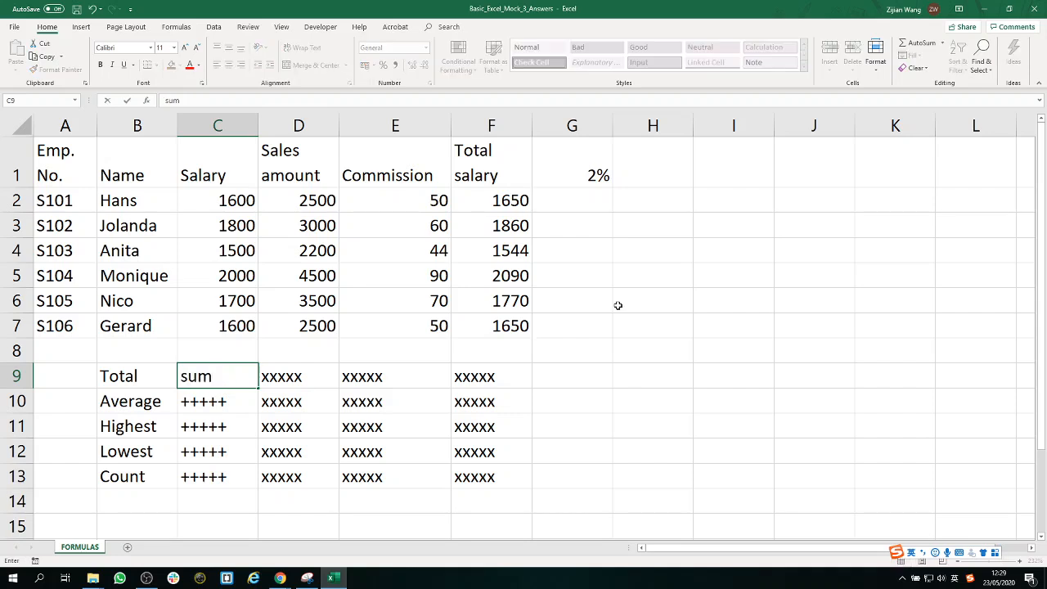
pyautogui.press('BackSpace')
pyautogui.press('BackSpace')
pyautogui.press('BackSpace')
pyautogui.write('=sum')
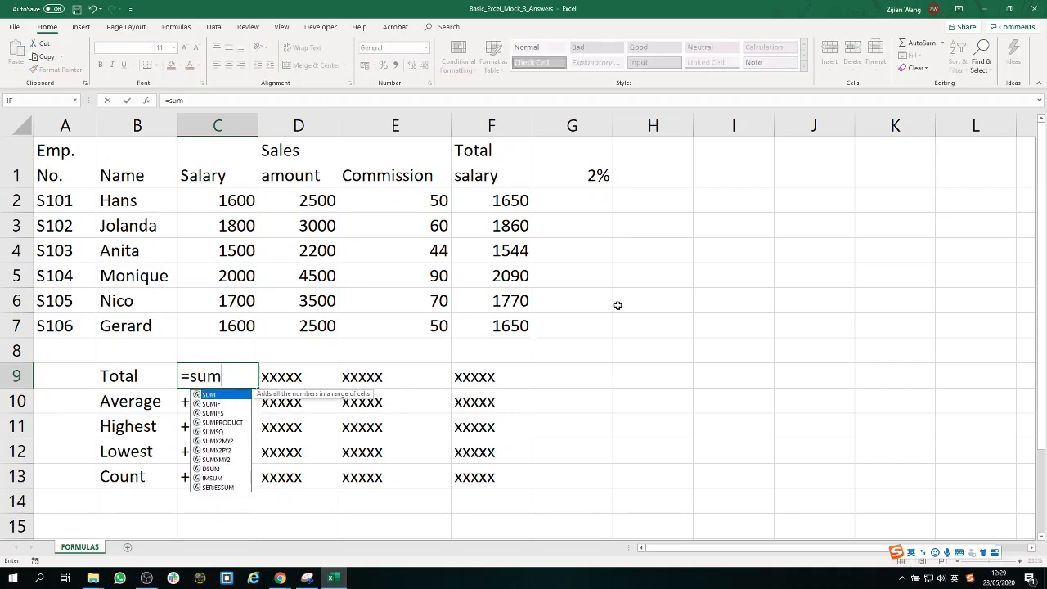
pyautogui.write('(')
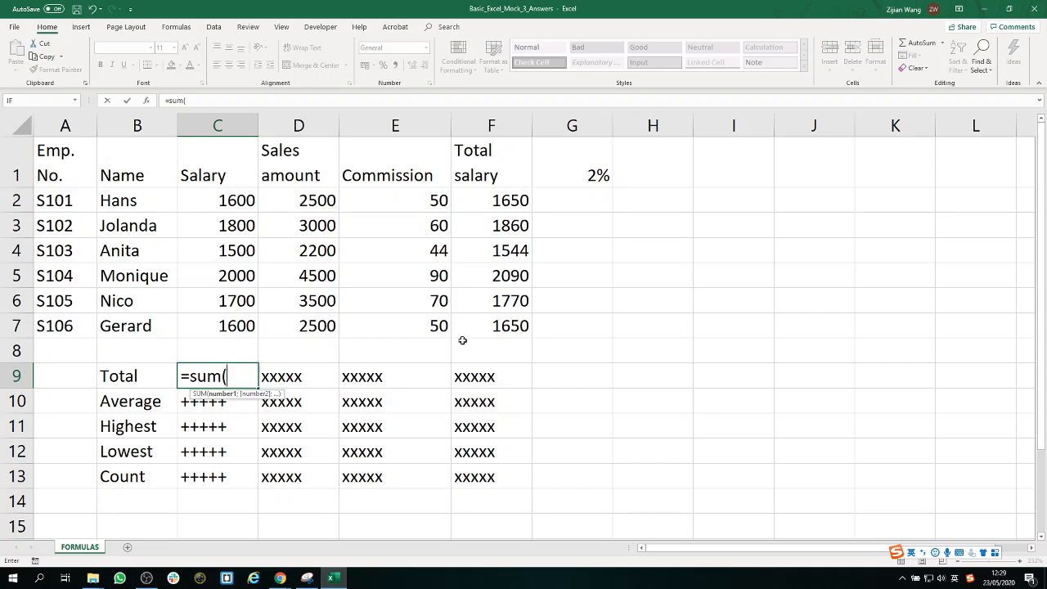
pyautogui.moveTo(232, 198); pyautogui.dragTo(221, 323)
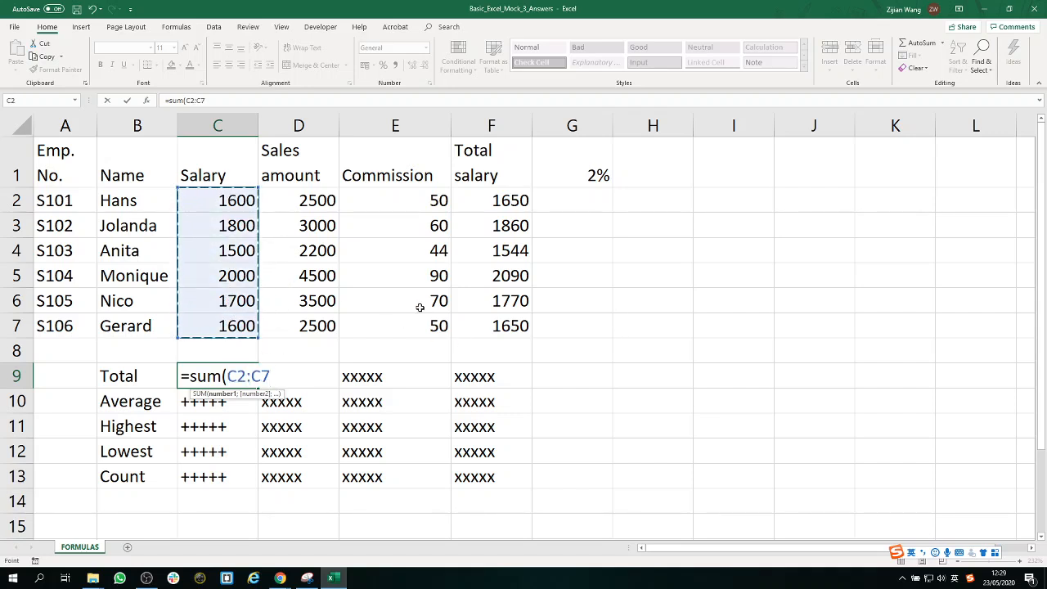
pyautogui.write(')')
pyautogui.press('Return')
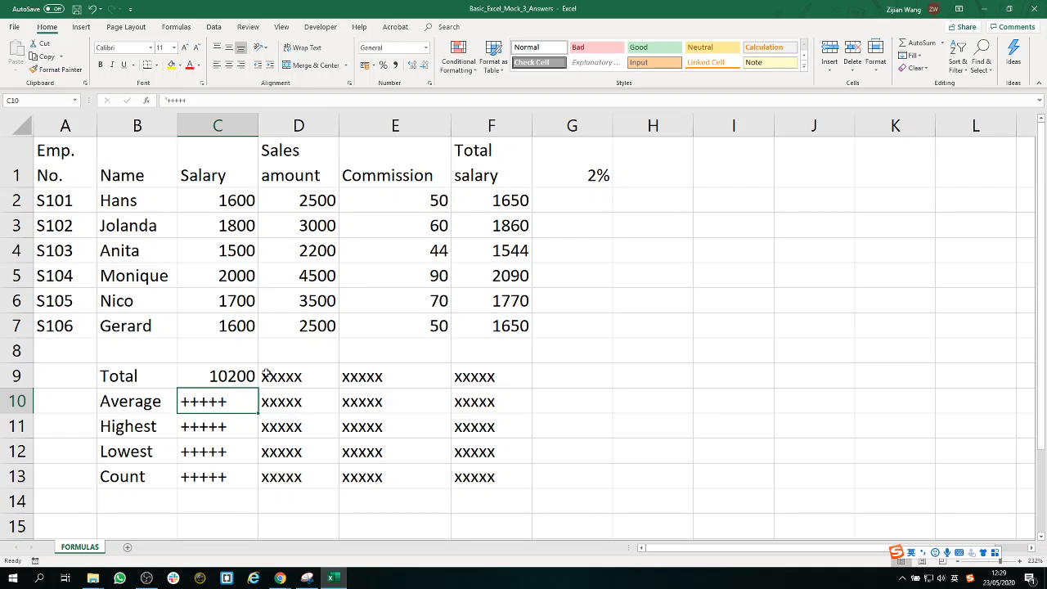
pyautogui.click(255, 378)
pyautogui.moveTo(257, 386); pyautogui.dragTo(491, 391)
# Calculate the average salary in C10 with =AVERAGE(C2:C7).
pyautogui.click(231, 401)
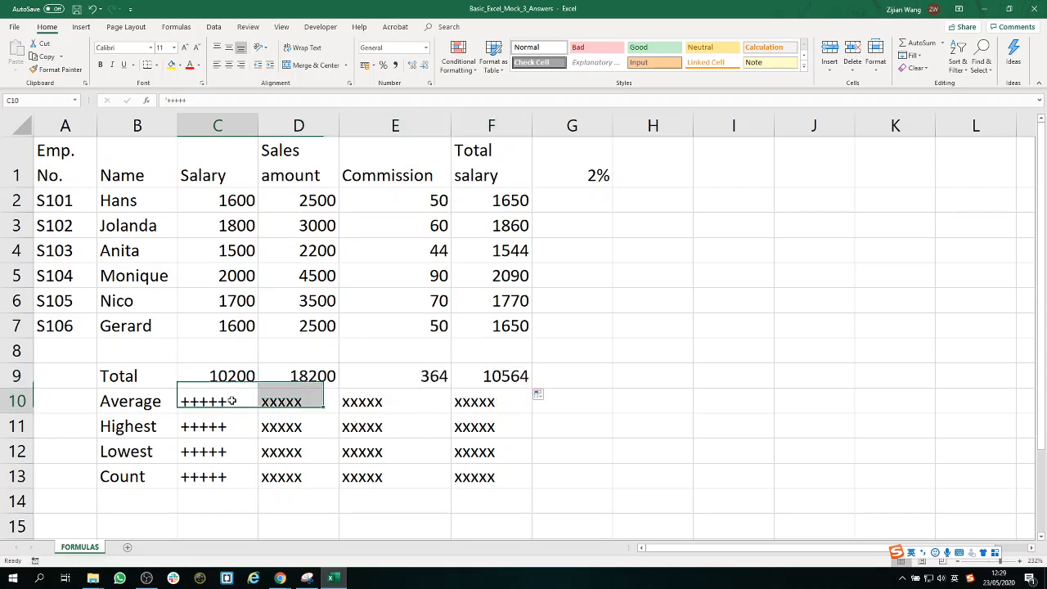
pyautogui.write('=av')
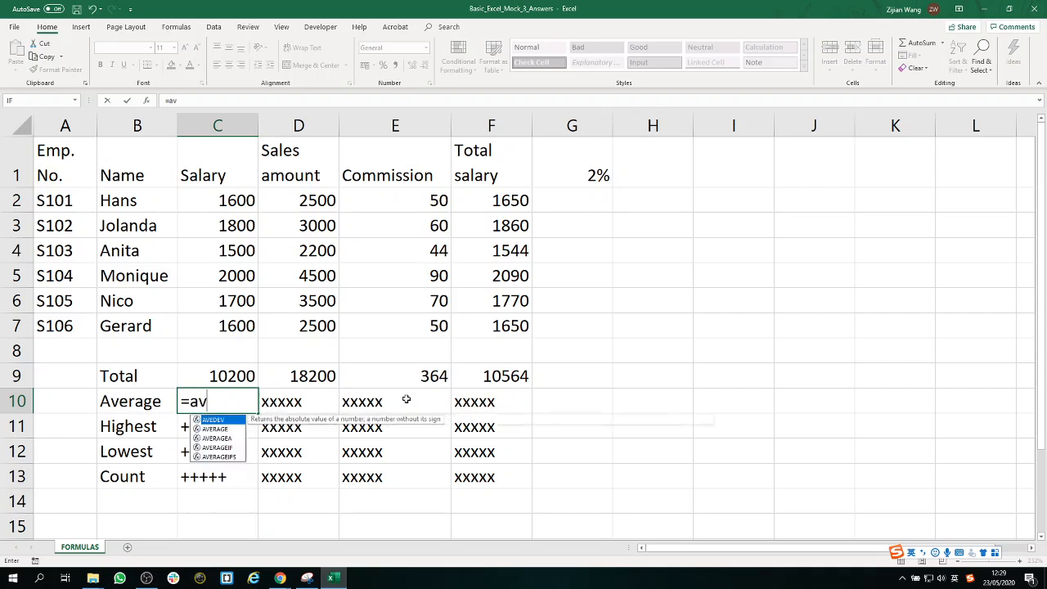
pyautogui.write('erage(')
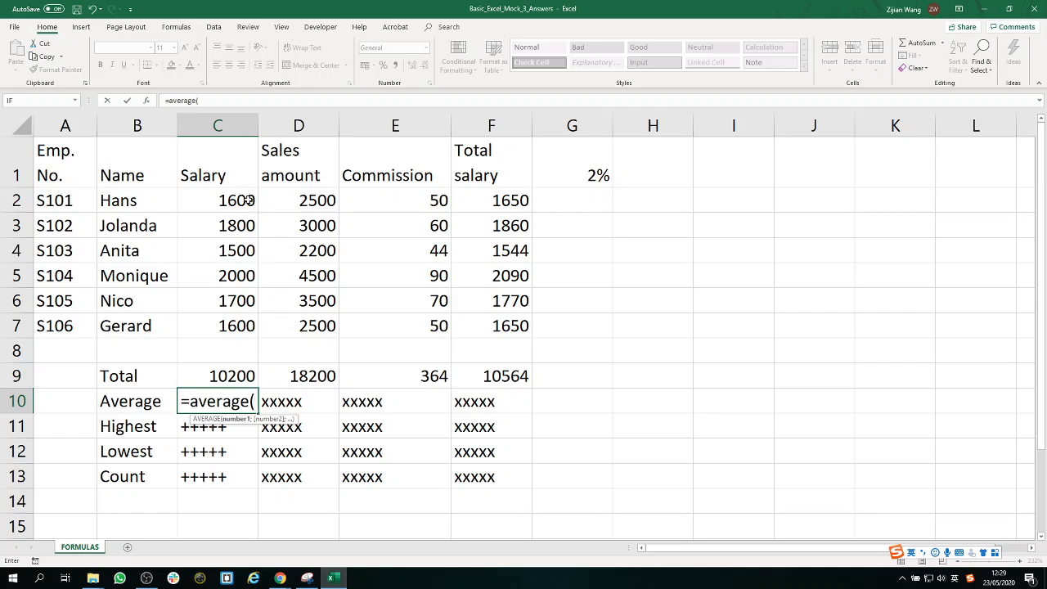
pyautogui.moveTo(247, 199); pyautogui.dragTo(235, 332)
pyautogui.write(')')
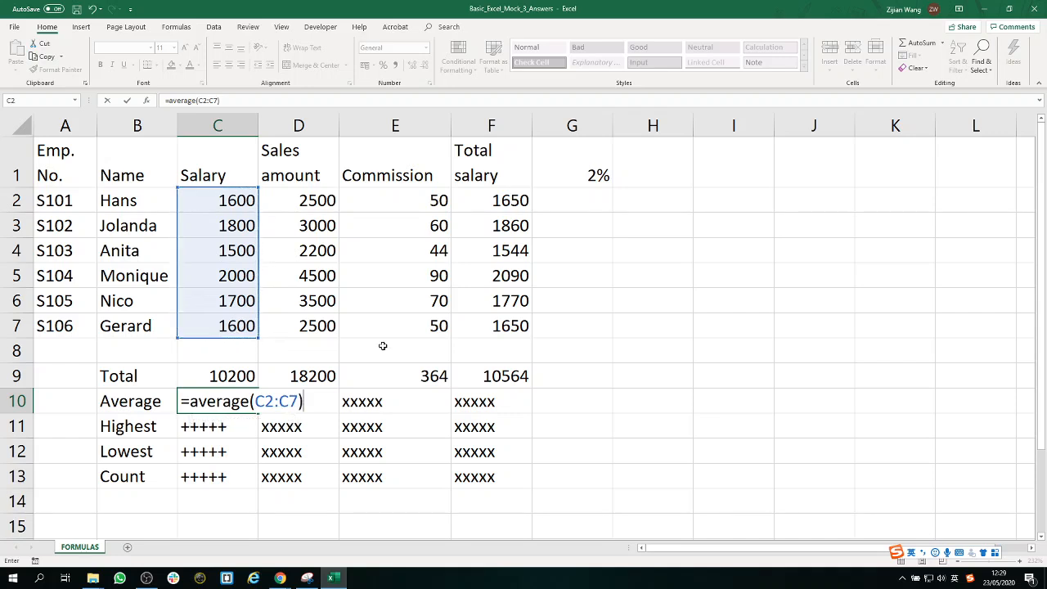
pyautogui.press('Return')
# Fill the average formula from C10 across through F10 and format the averages to two decimal places.
pyautogui.click(246, 400)
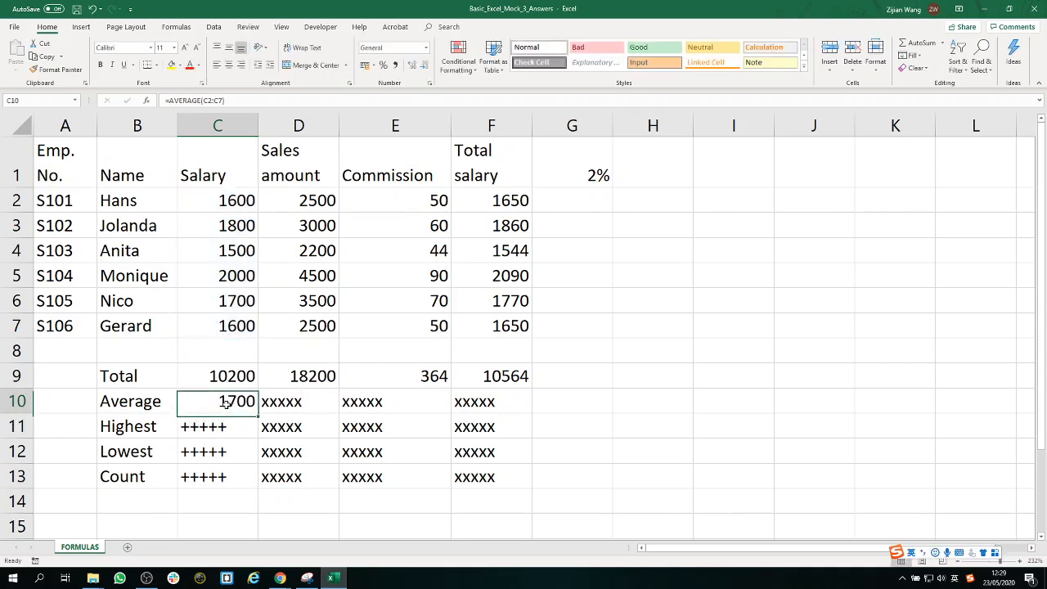
pyautogui.moveTo(257, 412); pyautogui.dragTo(509, 424)
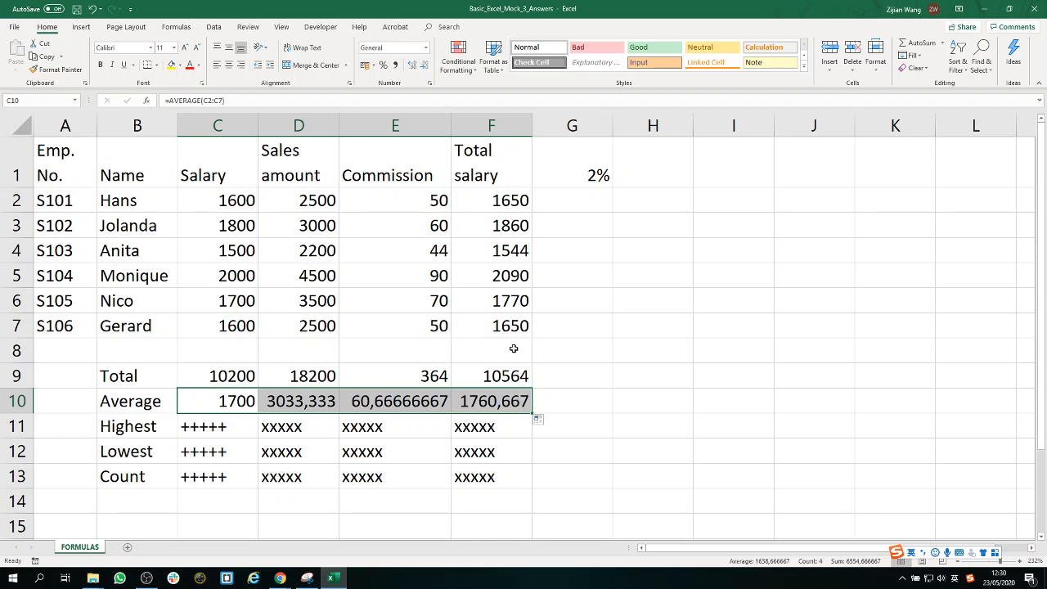
pyautogui.click(412, 64)
pyautogui.click(412, 64)
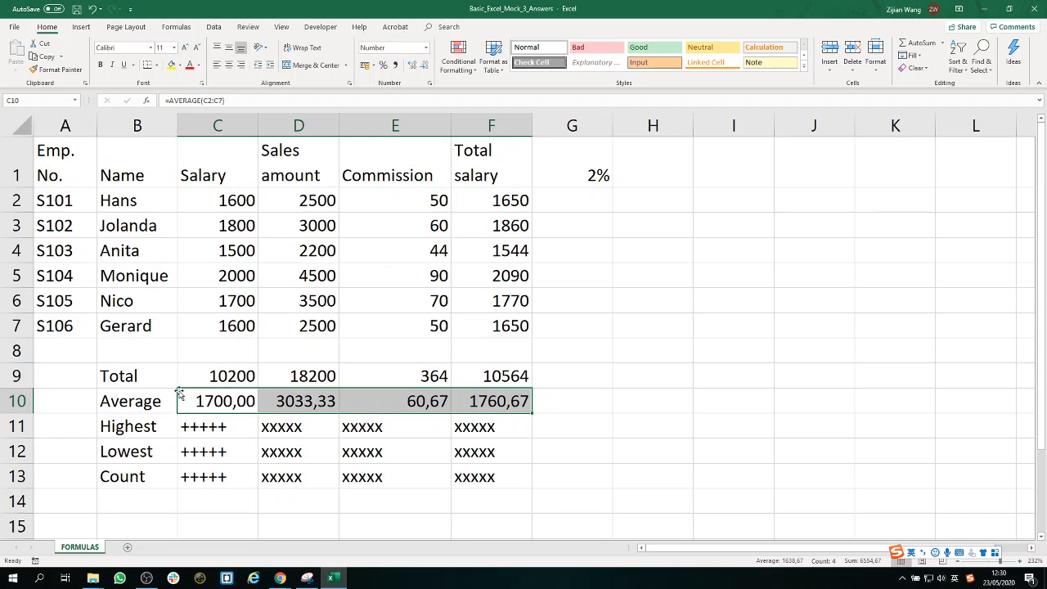
# Find the highest salary in C11 with =MAX(C2:C7) and fill the formula across through F11.
pyautogui.click(251, 433)
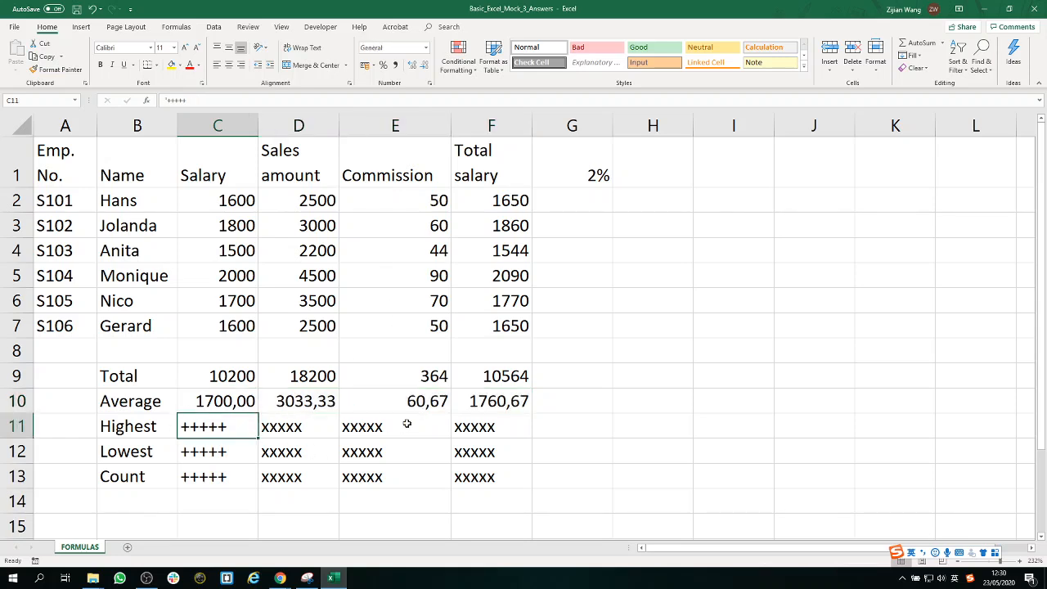
pyautogui.write('=')
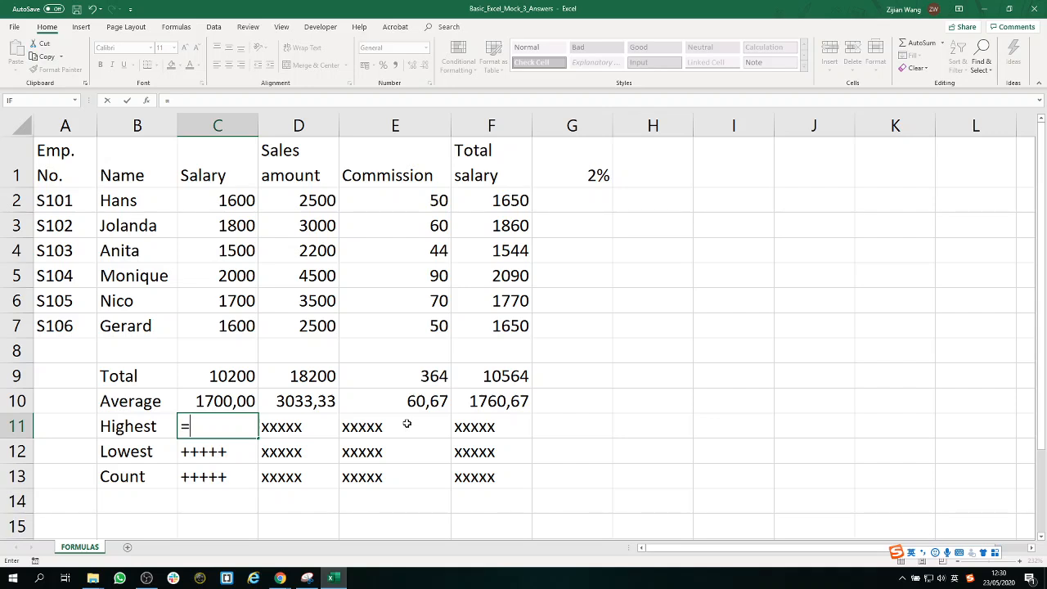
pyautogui.write('max')
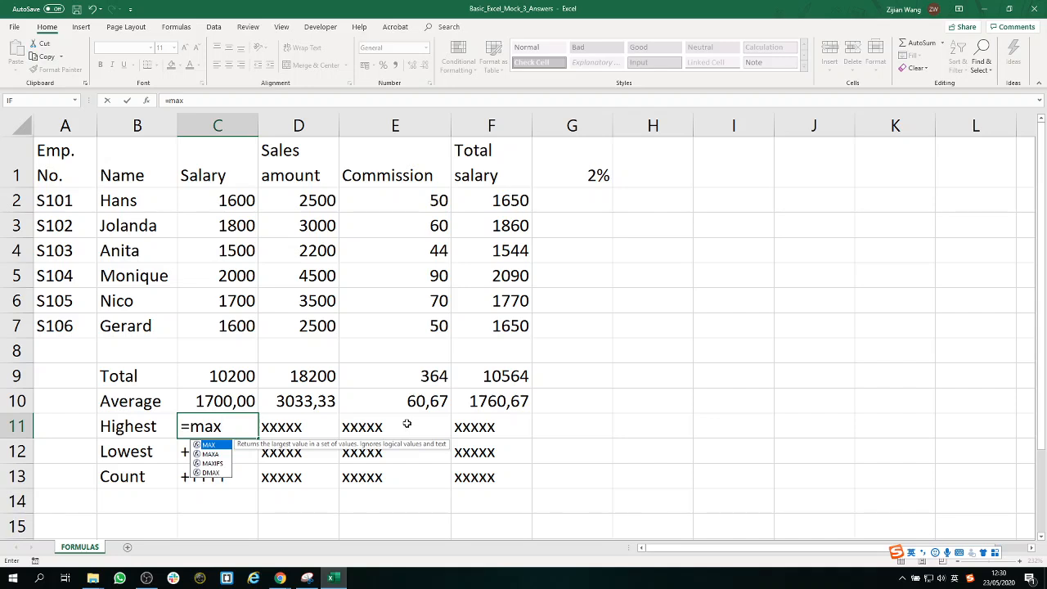
pyautogui.write('(')
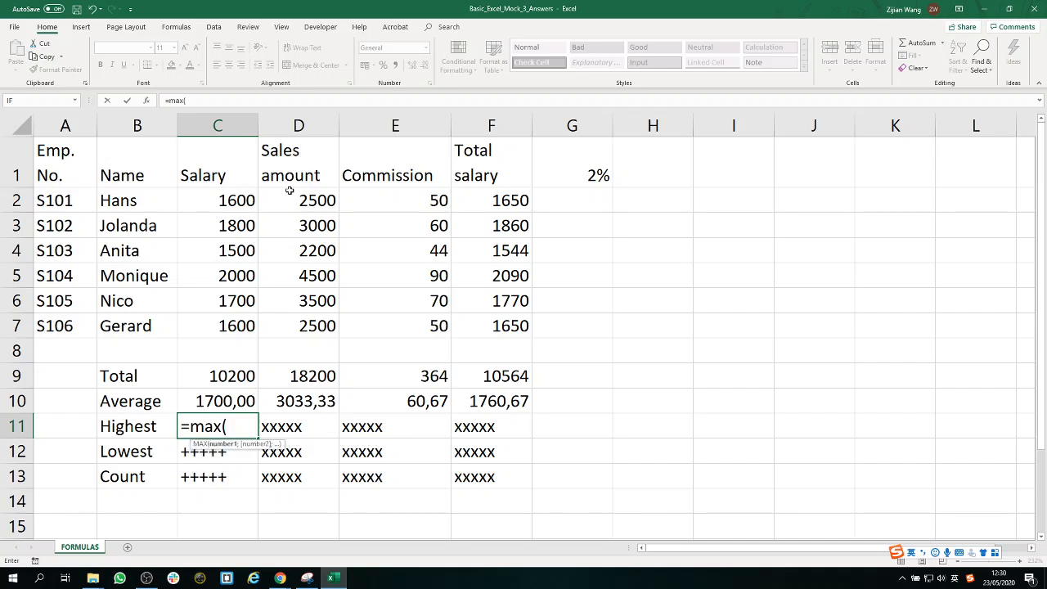
pyautogui.moveTo(236, 201); pyautogui.dragTo(240, 324)
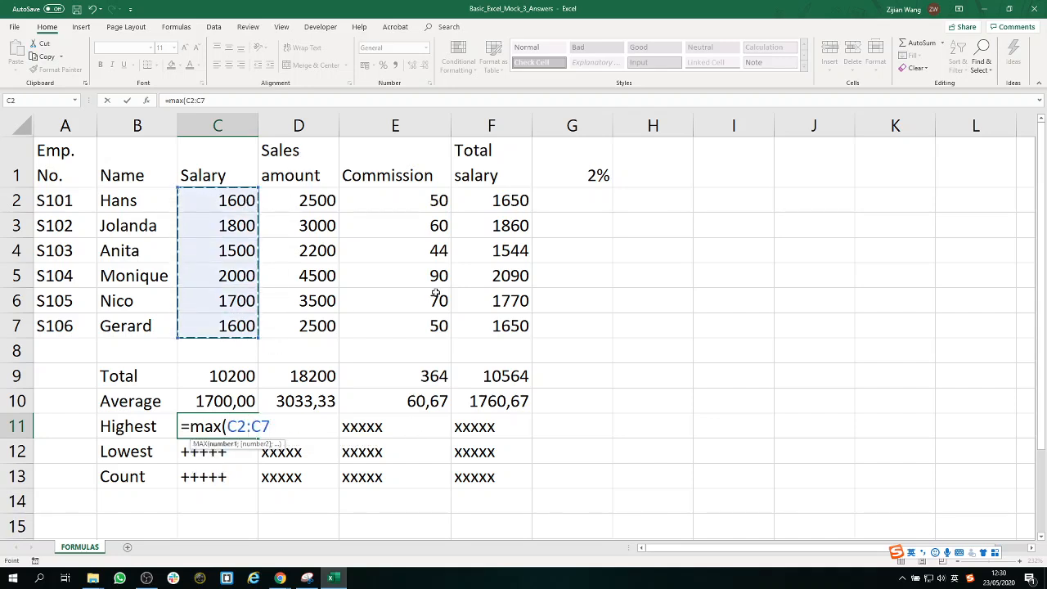
pyautogui.write(')')
pyautogui.press('Return')
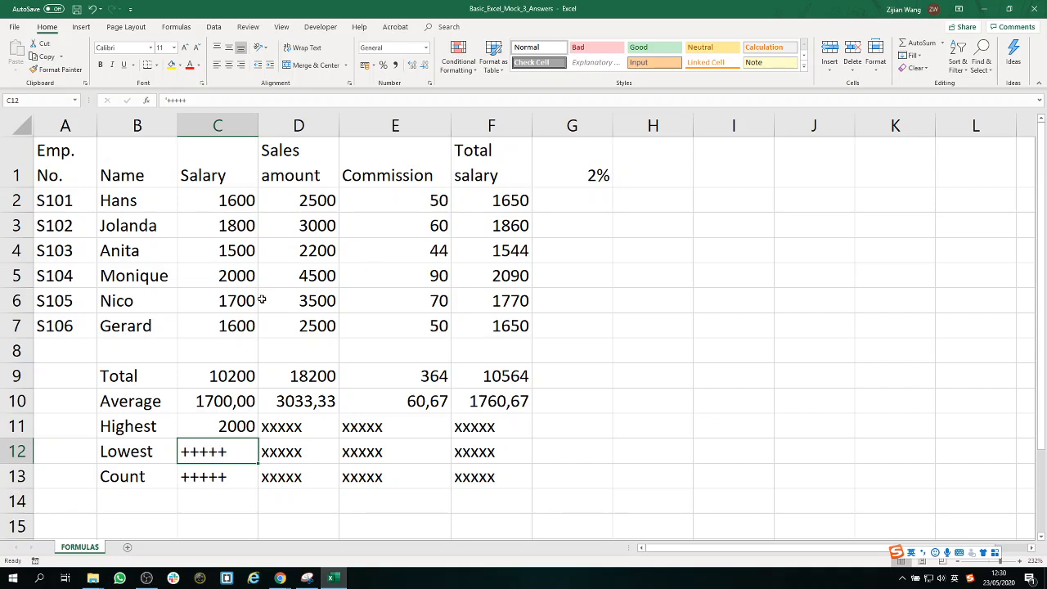
pyautogui.click(242, 426)
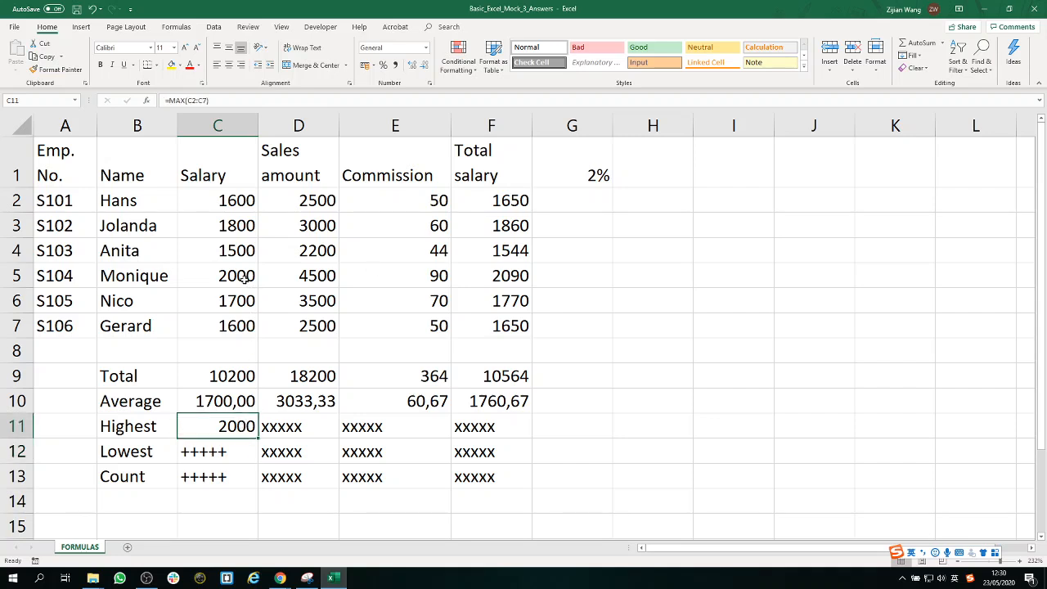
pyautogui.moveTo(239, 201); pyautogui.dragTo(240, 332)
pyautogui.click(248, 426)
pyautogui.moveTo(258, 437); pyautogui.dragTo(513, 432)
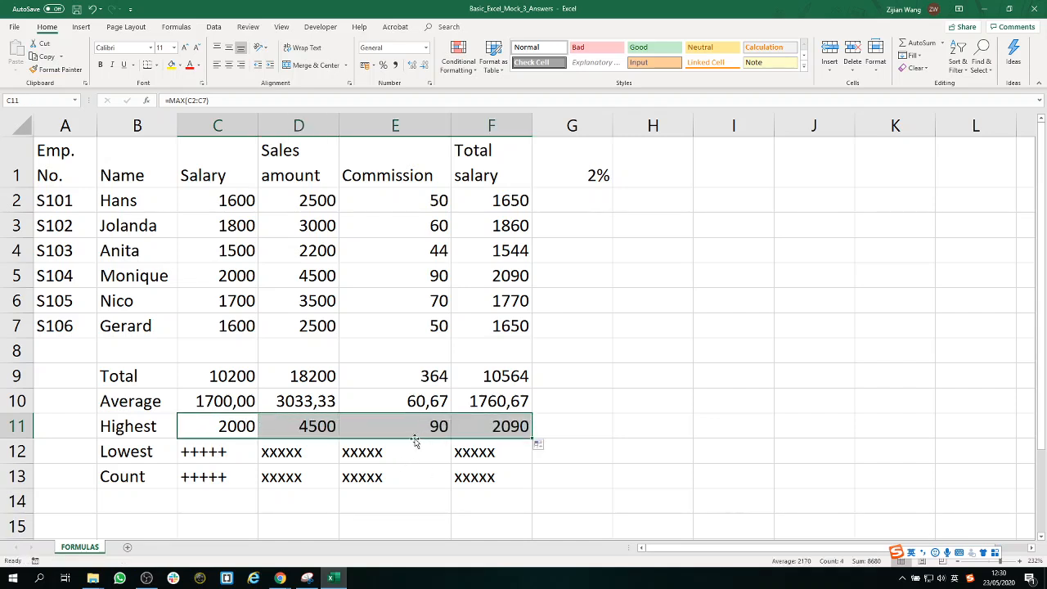
# Find the lowest salary in C12 with =MIN(C2:C7) and fill the formula across through F12.
pyautogui.click(214, 454)
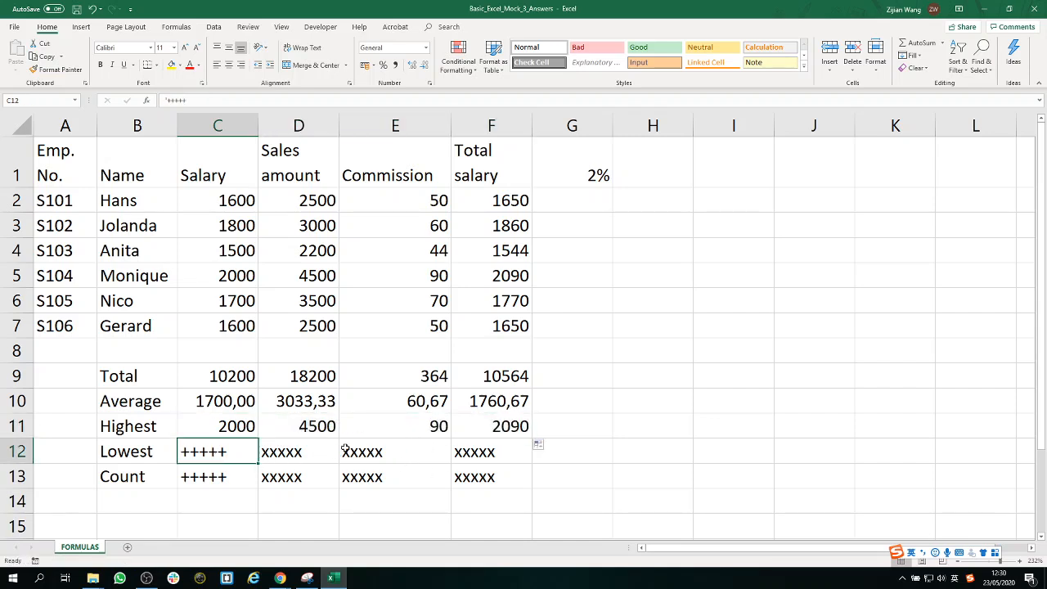
pyautogui.write('=min(')
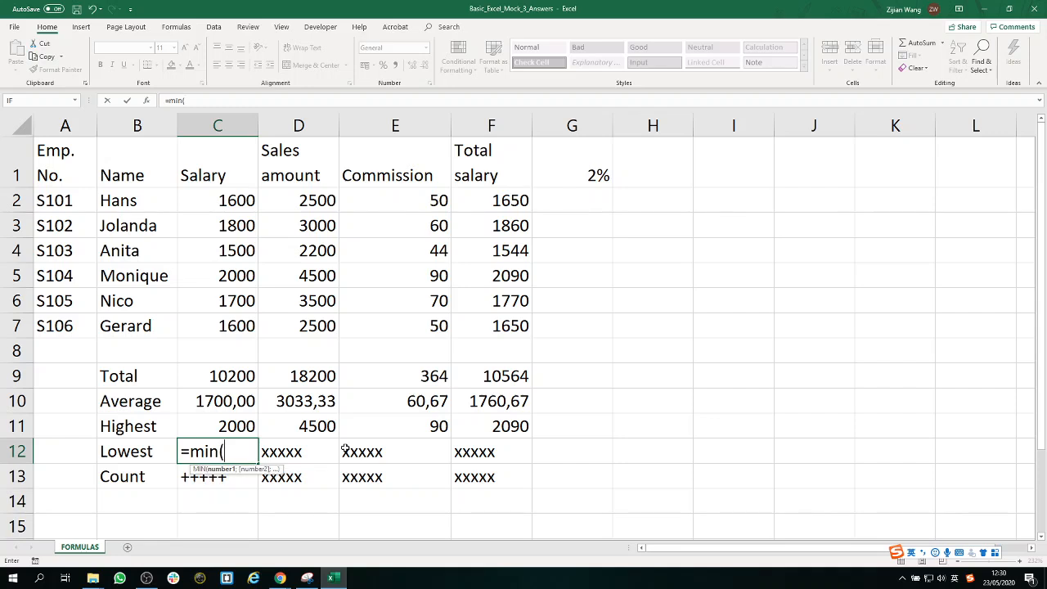
pyautogui.moveTo(232, 200); pyautogui.dragTo(222, 326)
pyautogui.write(')')
pyautogui.press('Return')
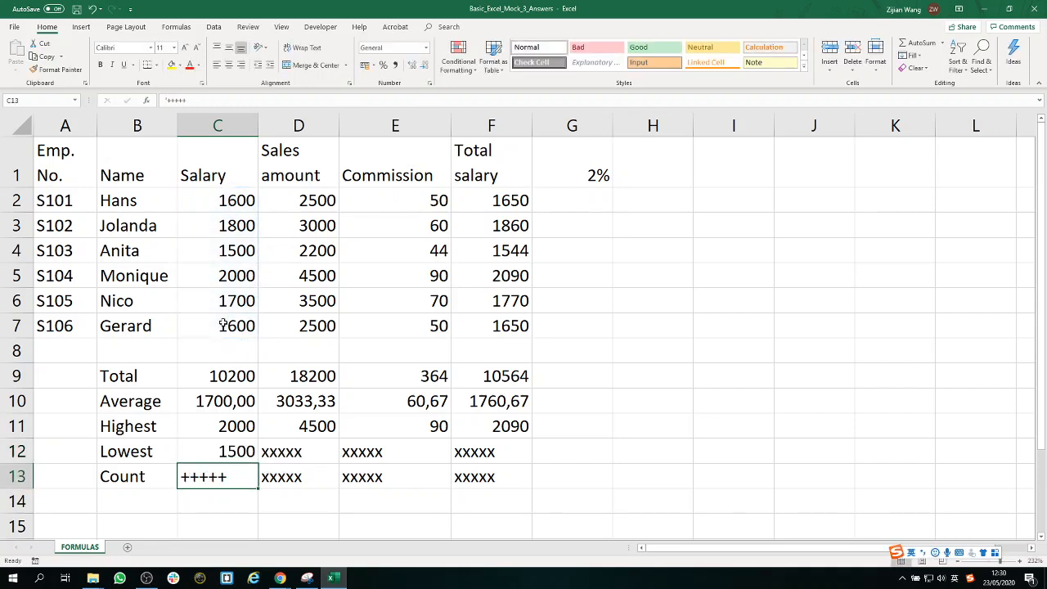
pyautogui.click(249, 451)
pyautogui.moveTo(259, 463); pyautogui.dragTo(500, 468)
# Count the salary entries in C13 with =COUNT(C2:C7) and fill the formula across through F13.
pyautogui.click(238, 479)
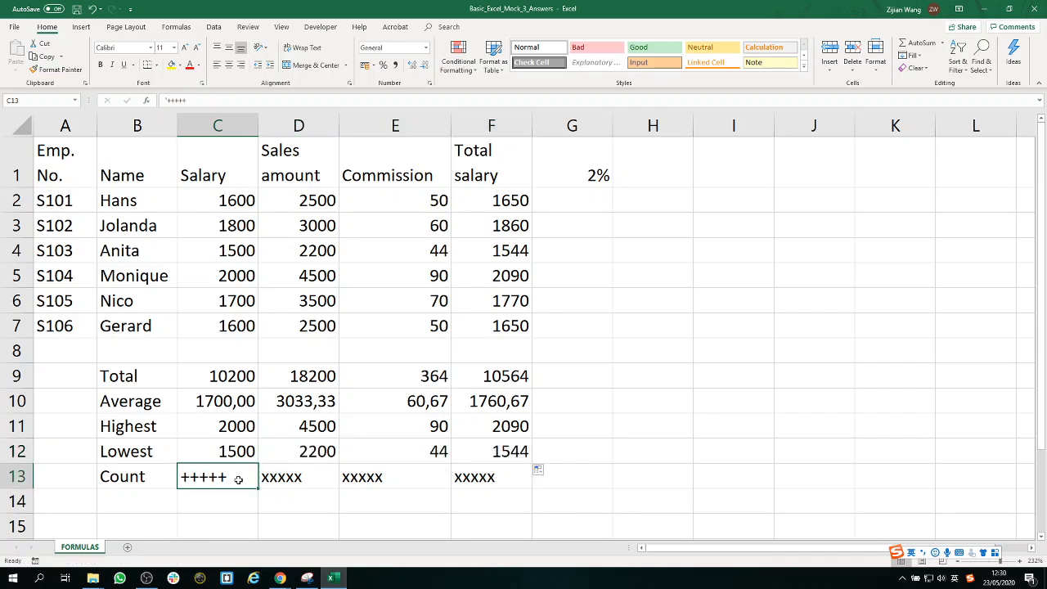
pyautogui.write('=cou')
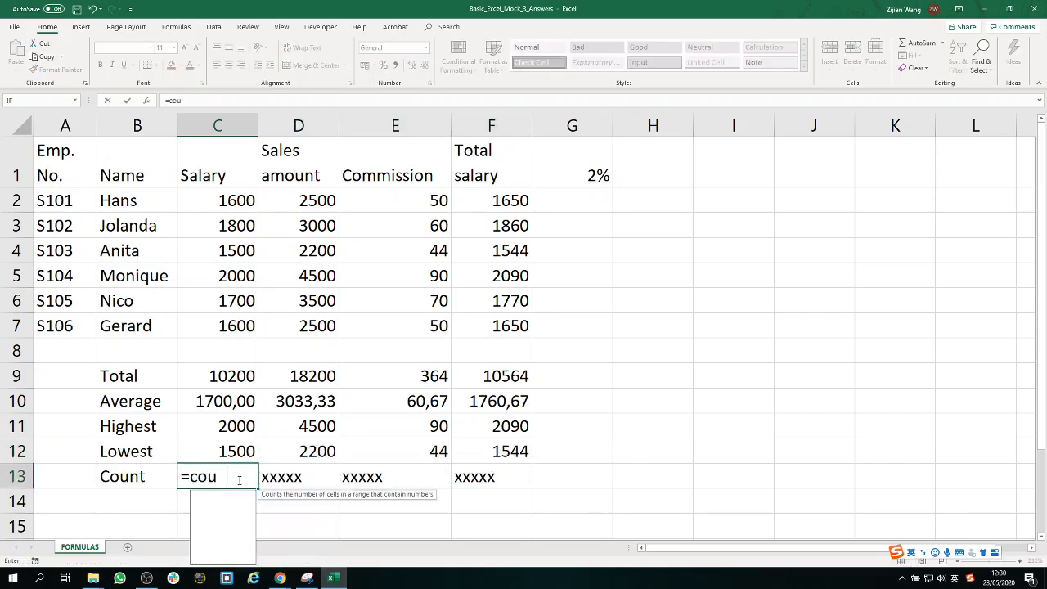
pyautogui.write('nt(')
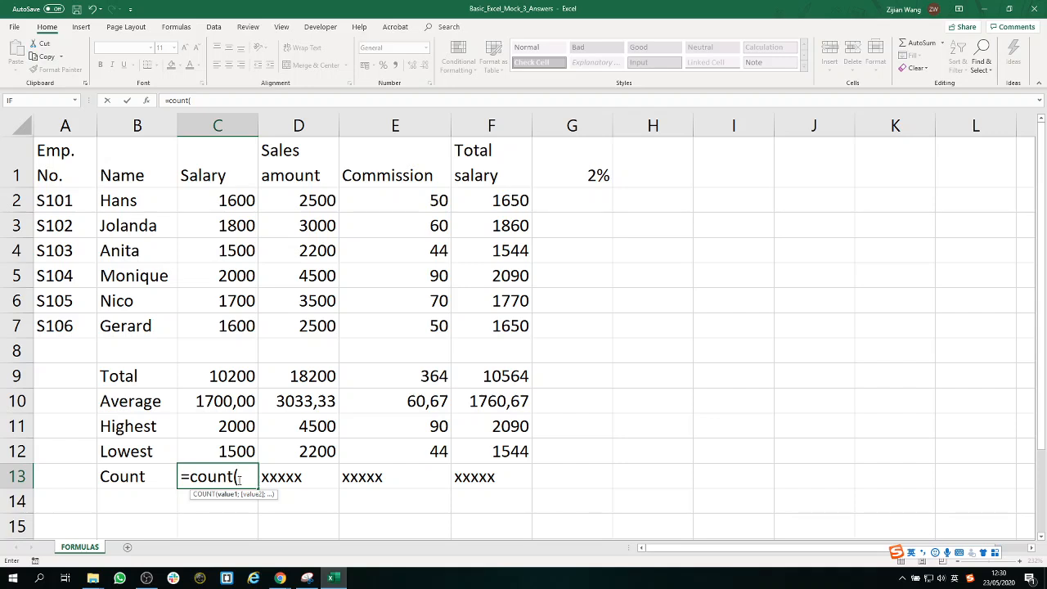
pyautogui.moveTo(223, 201); pyautogui.dragTo(229, 320)
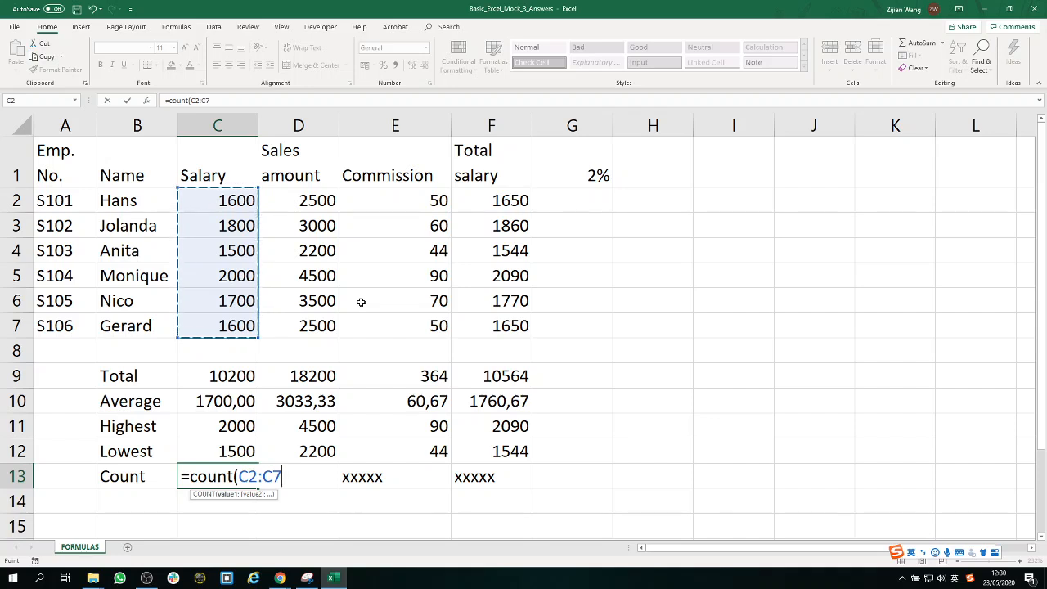
pyautogui.write(')')
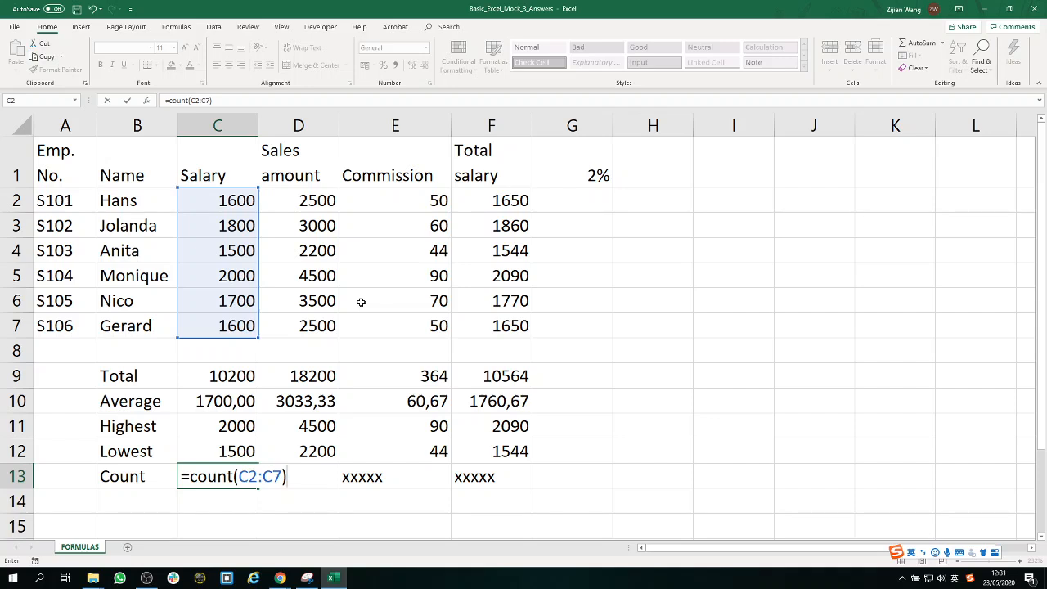
pyautogui.press('Return')
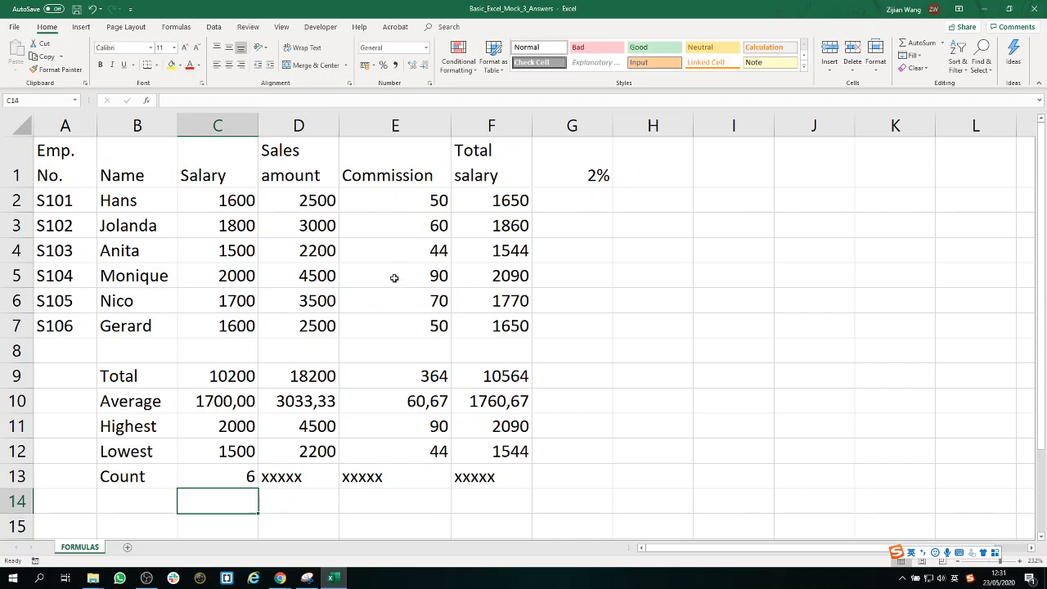
pyautogui.click(248, 476)
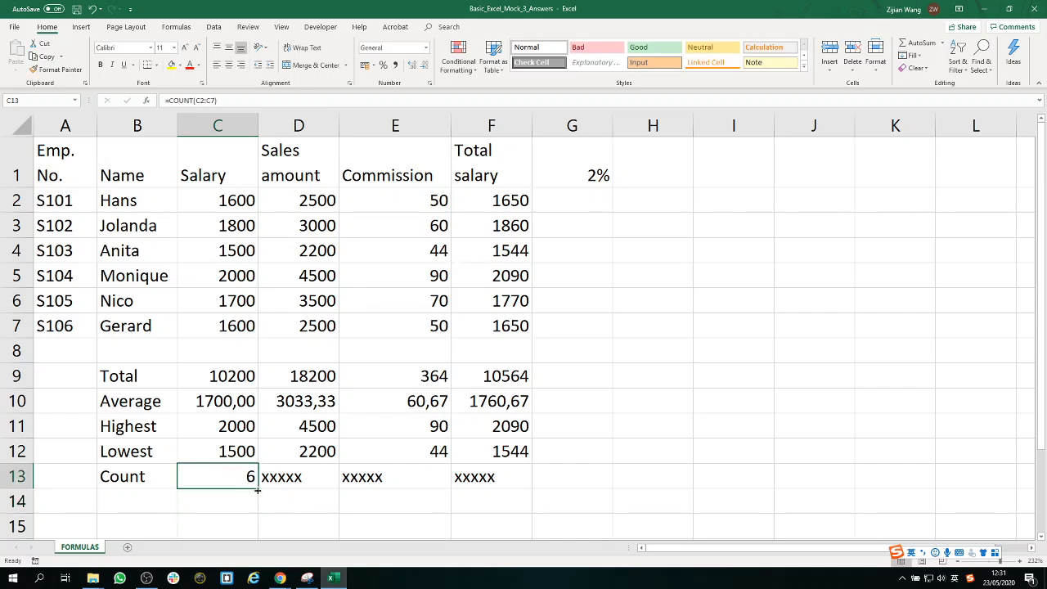
pyautogui.moveTo(259, 488); pyautogui.dragTo(505, 486)
pyautogui.click(654, 478)
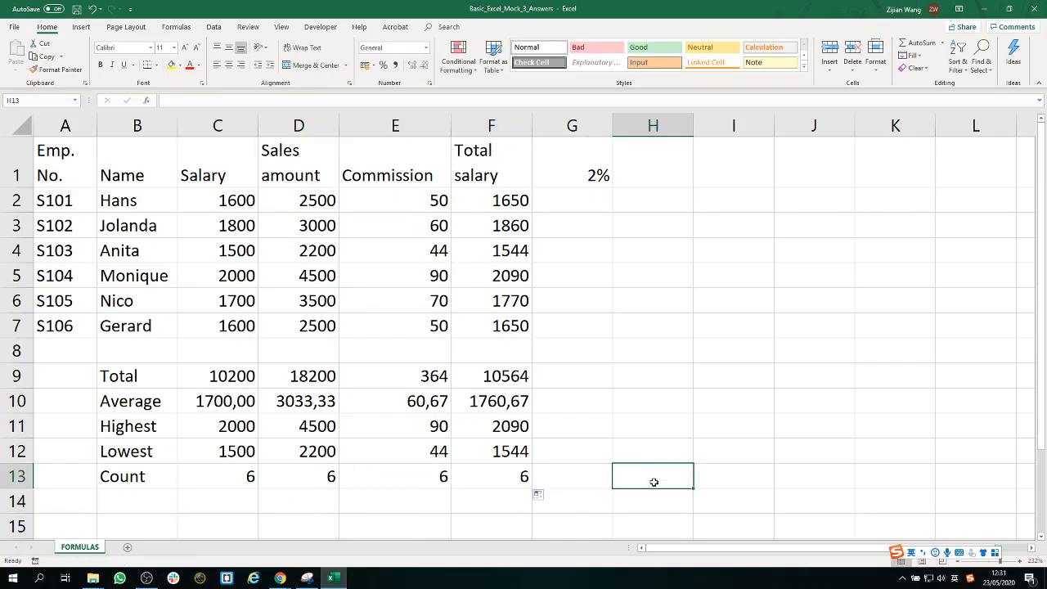